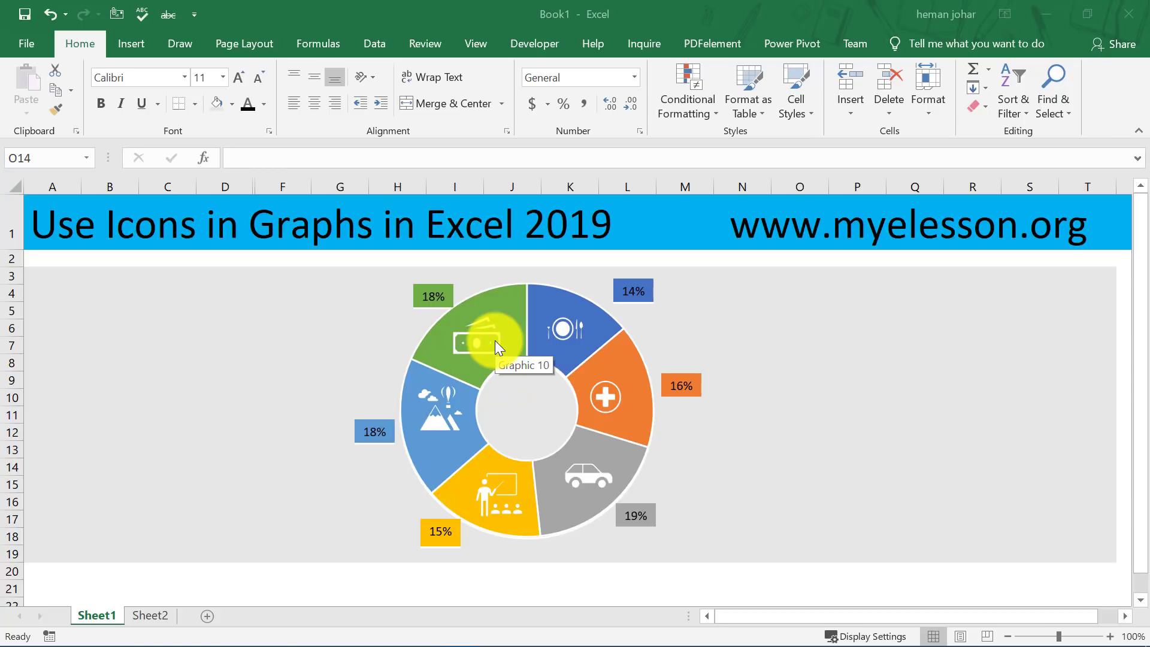
- Switch from Sheet1 to Sheet2, which holds the six-category expense table
left_click(150, 620)
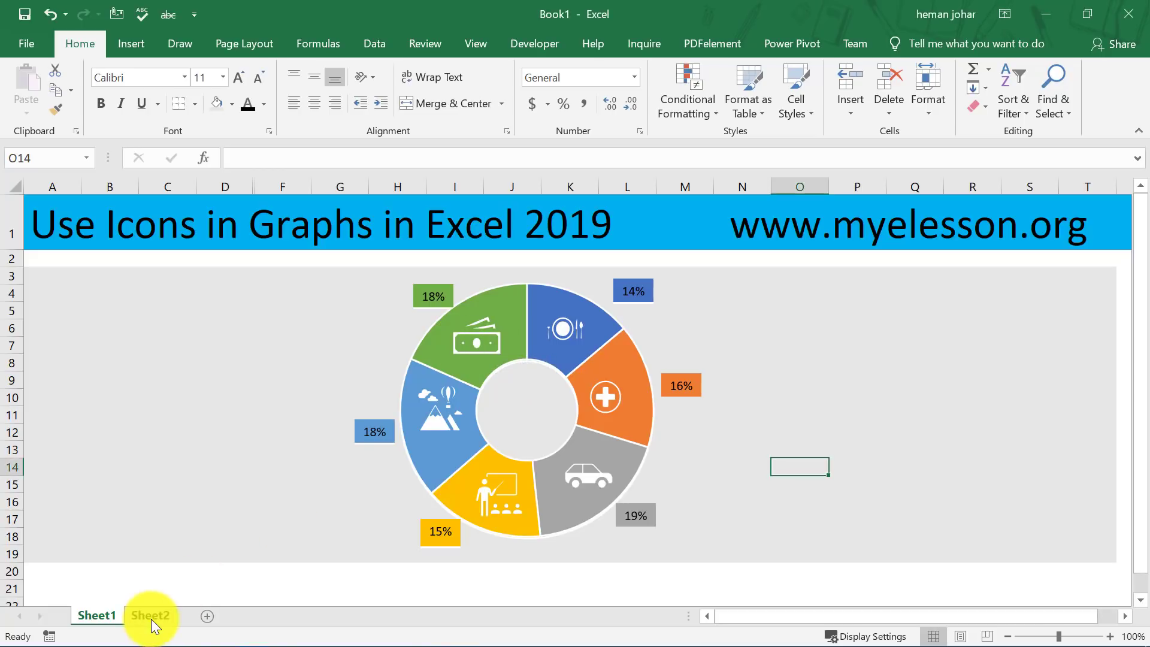
left_click(151, 619)
- Chart B5:C10 as a doughnut using the third grey-gradient Chart Style with percentage labels
left_click_drag(103, 311, 191, 433)
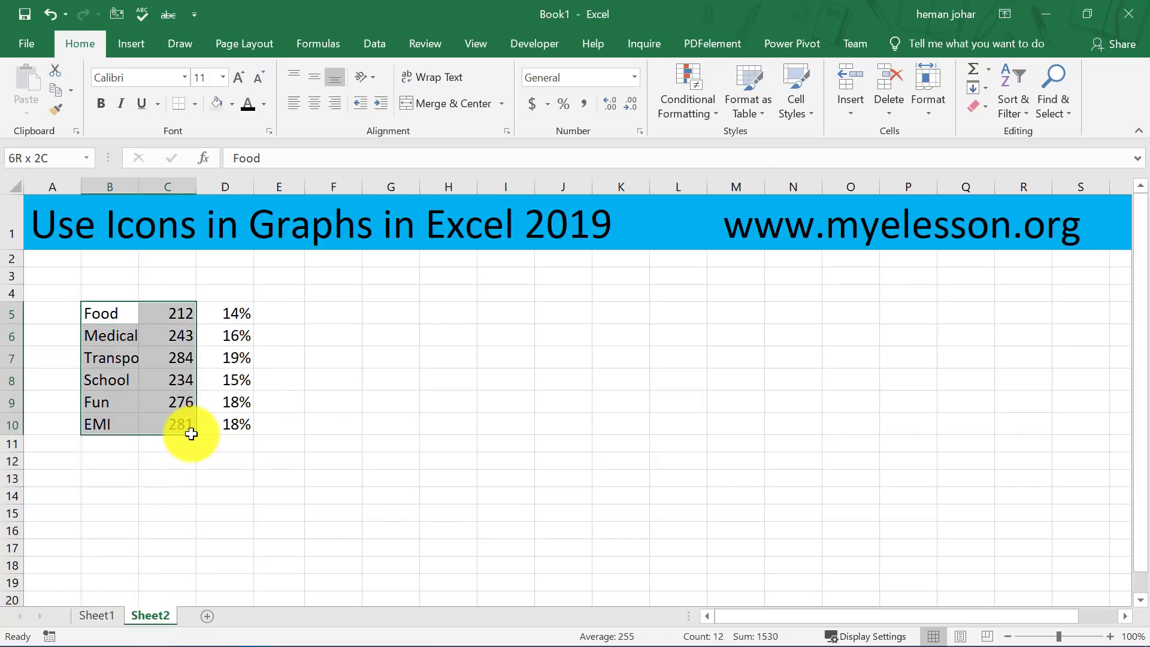
left_click(132, 48)
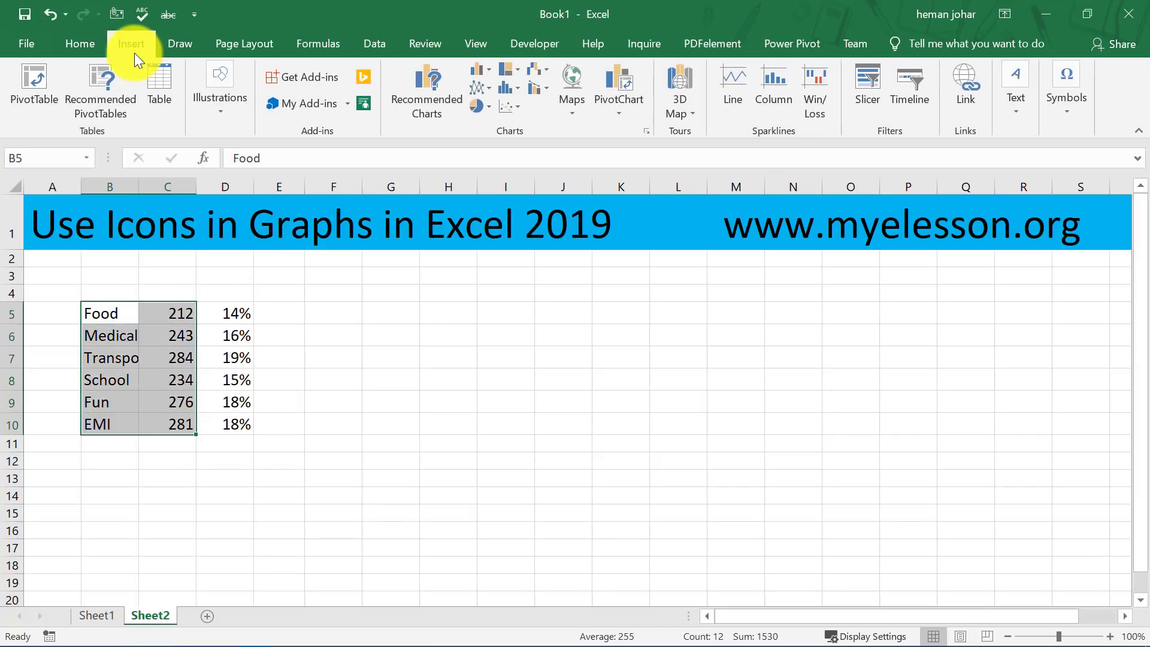
left_click(484, 112)
left_click(487, 307)
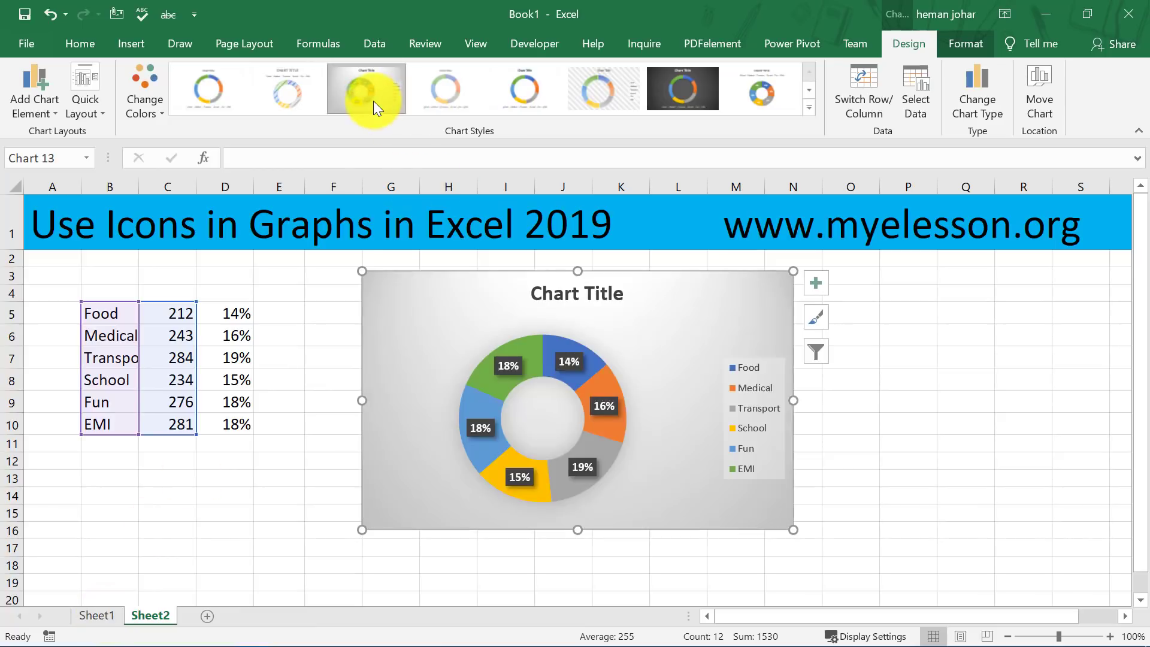
left_click(367, 90)
left_click(906, 453)
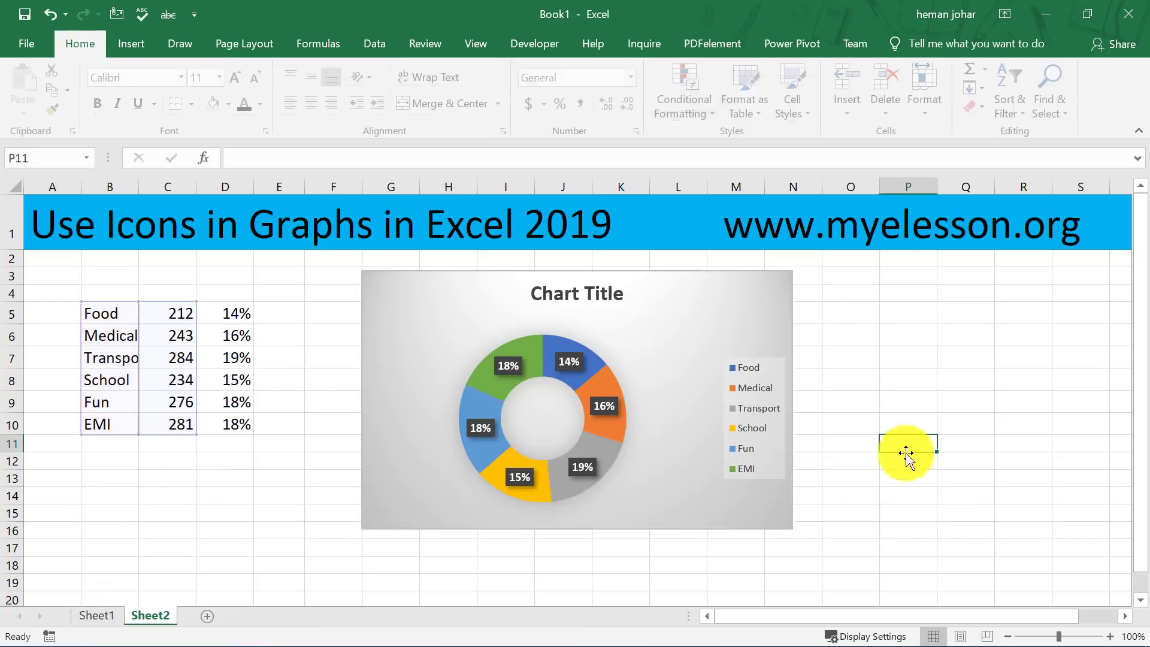
- Compare with Sheet1's icon doughnut, moving its 18% label toward the green slice, then undo
left_click(111, 620)
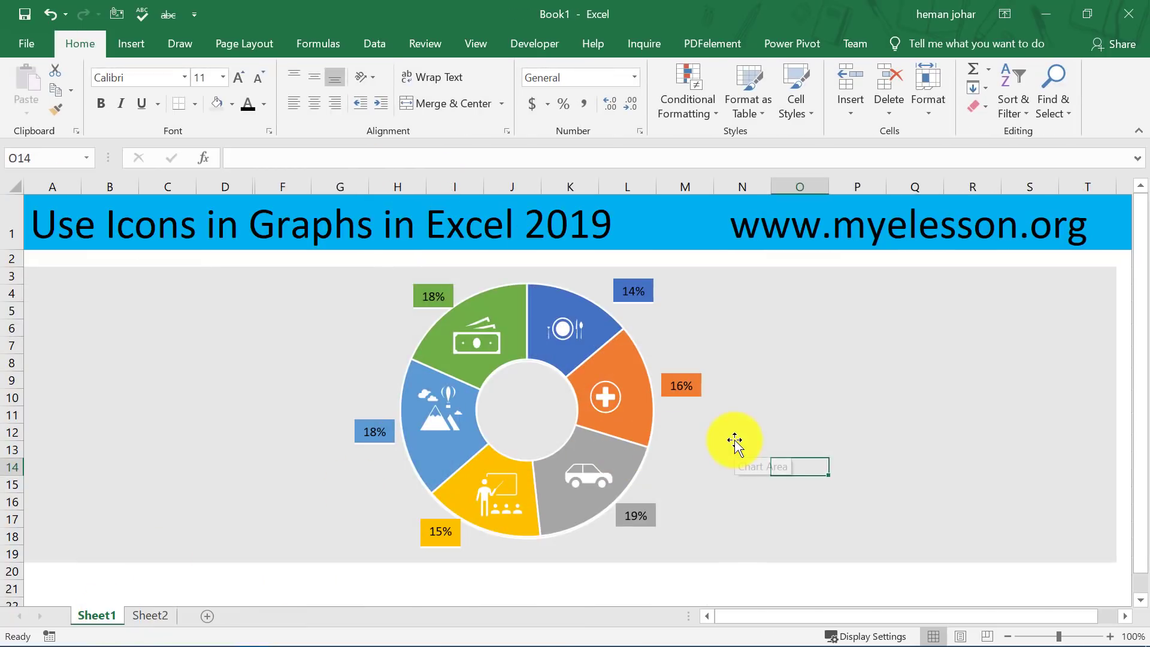
left_click(149, 615)
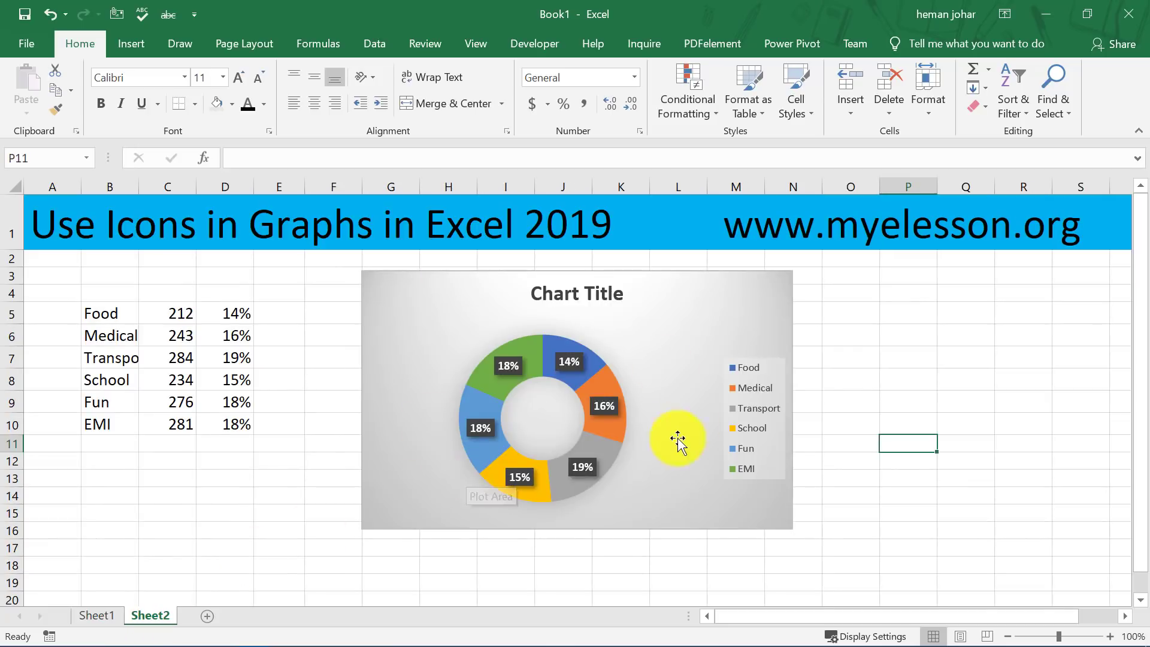
left_click(93, 616)
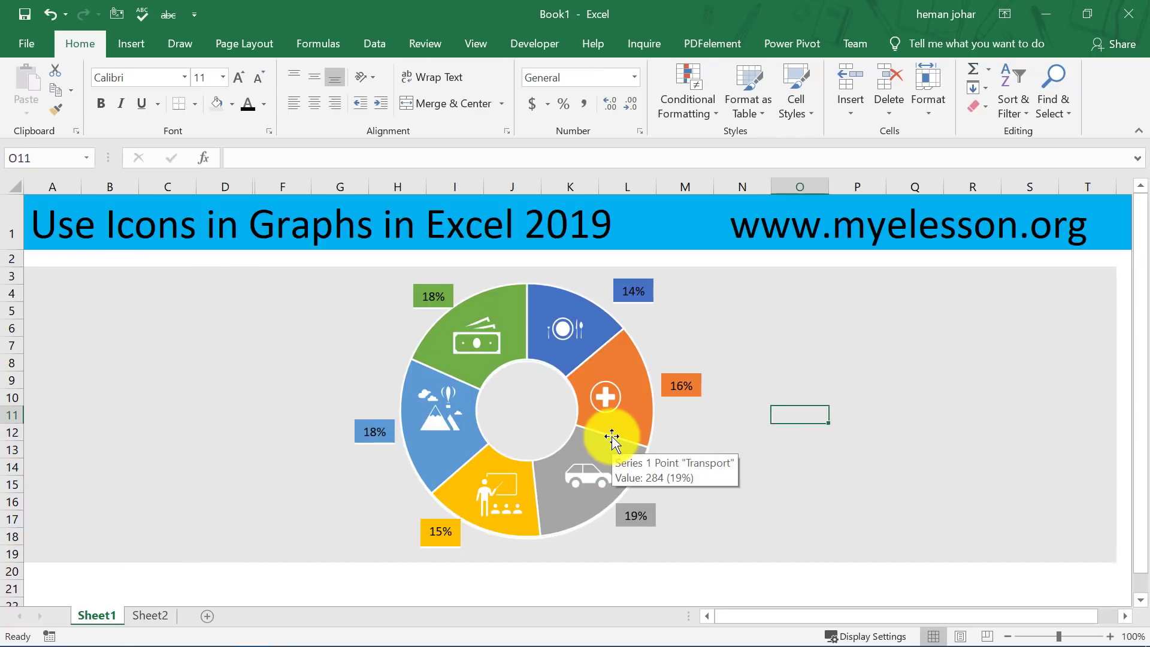
left_click_drag(430, 288, 499, 295)
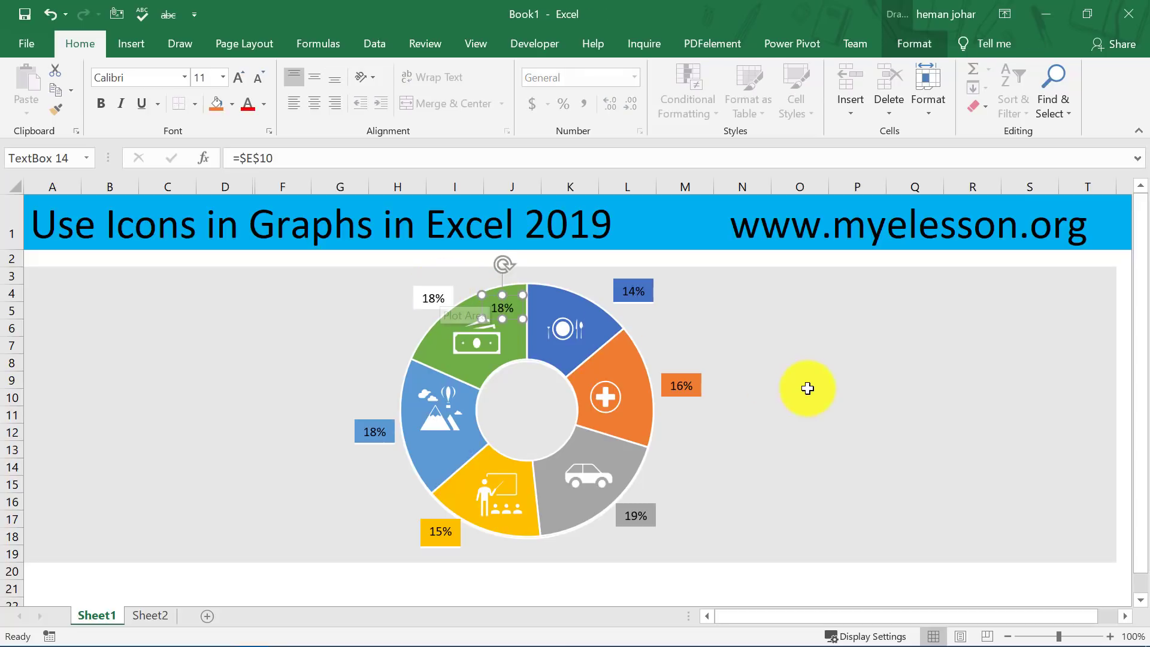
left_click(807, 389)
left_click(442, 290)
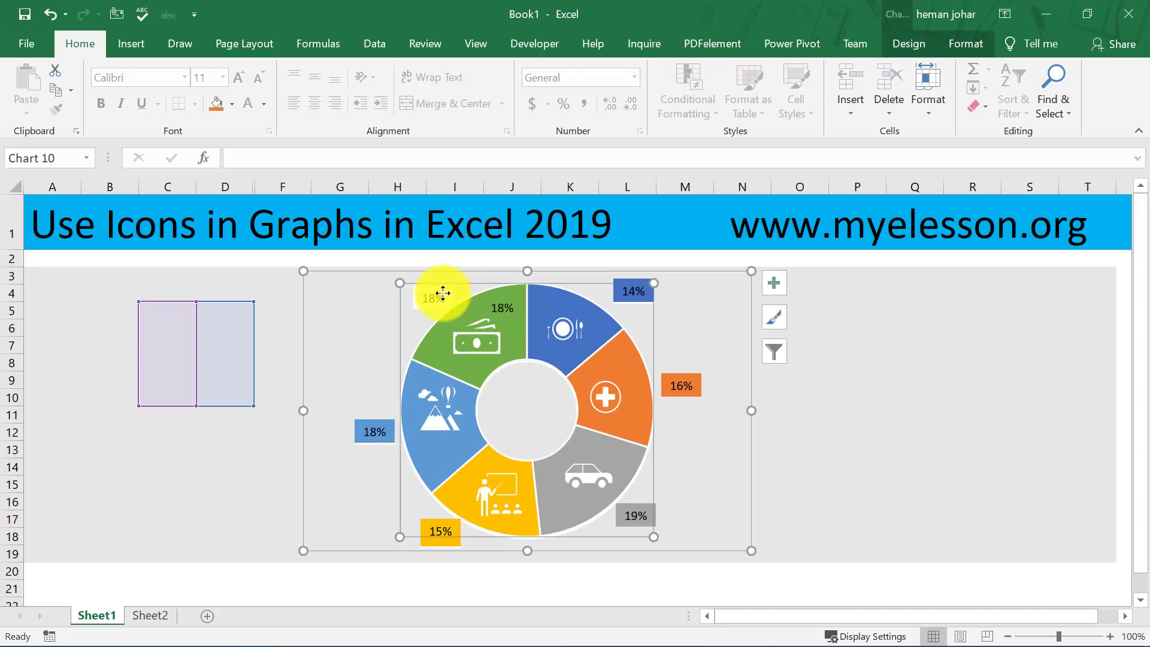
mouse_move(437, 379)
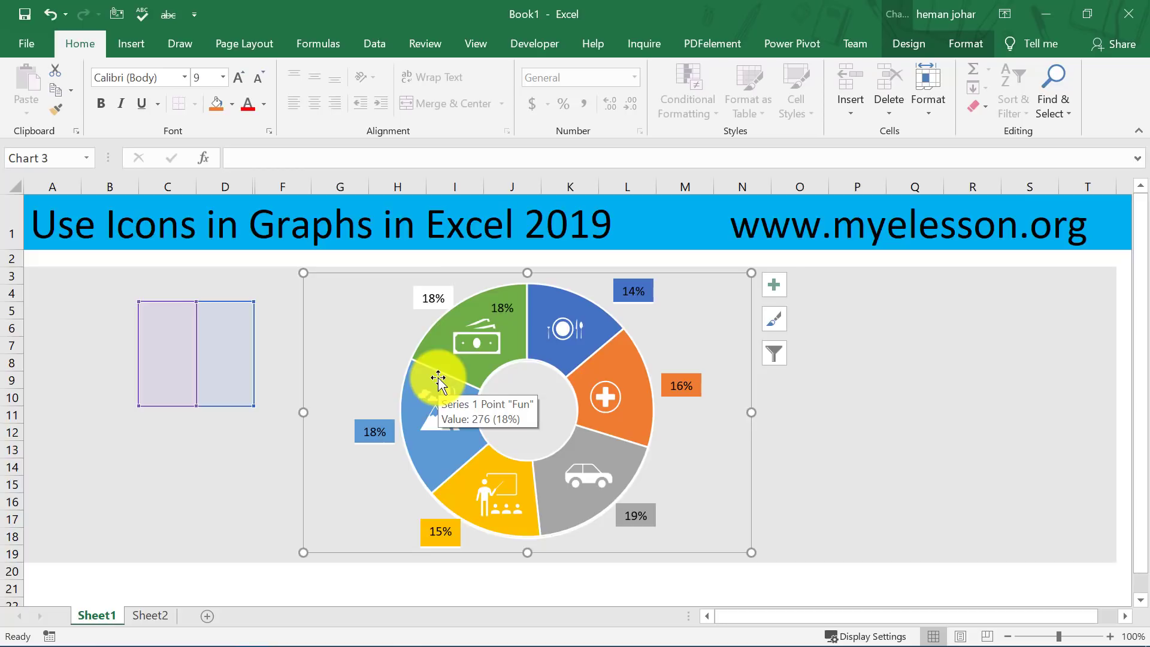
left_click(158, 618)
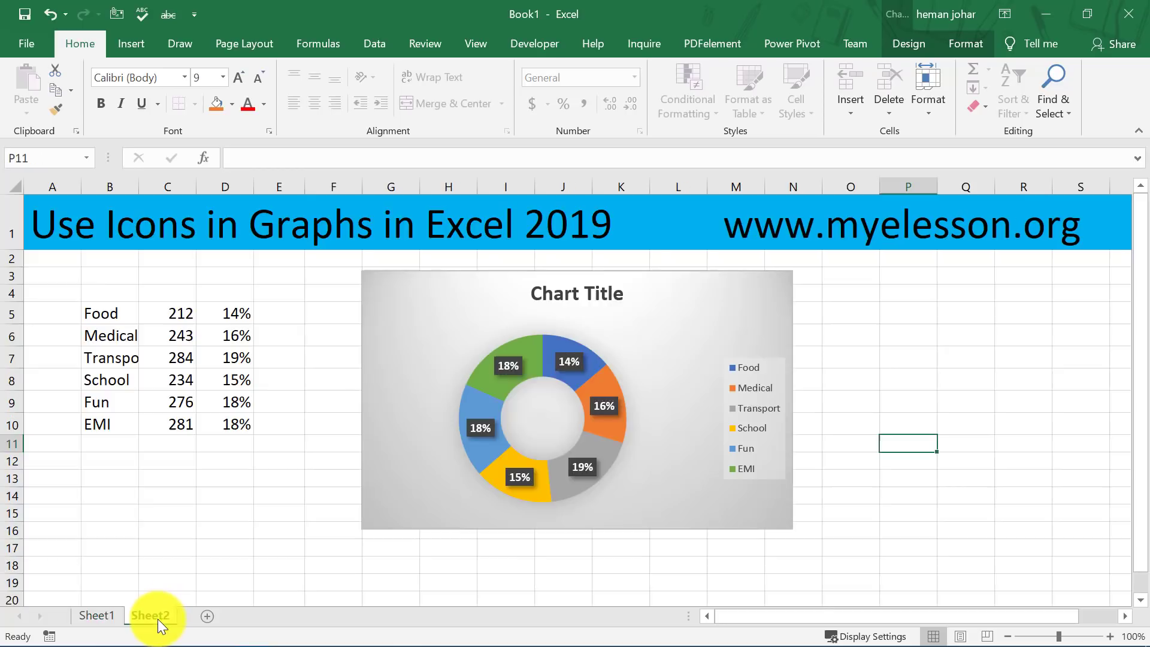
left_click(96, 616)
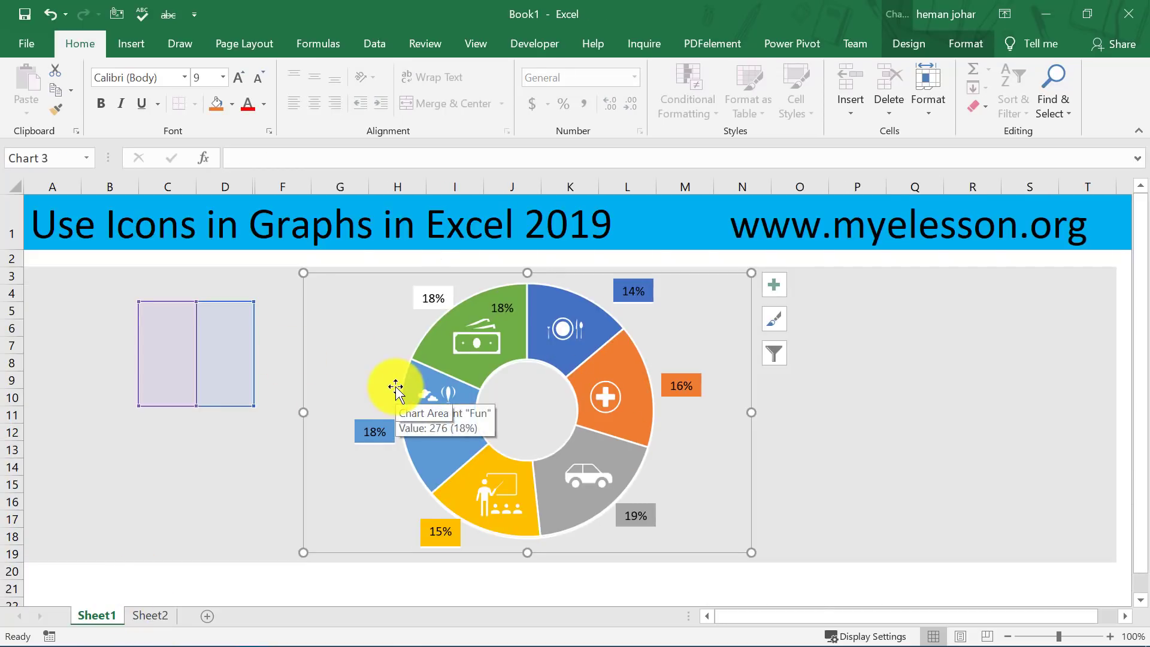
key("ctrl+z")
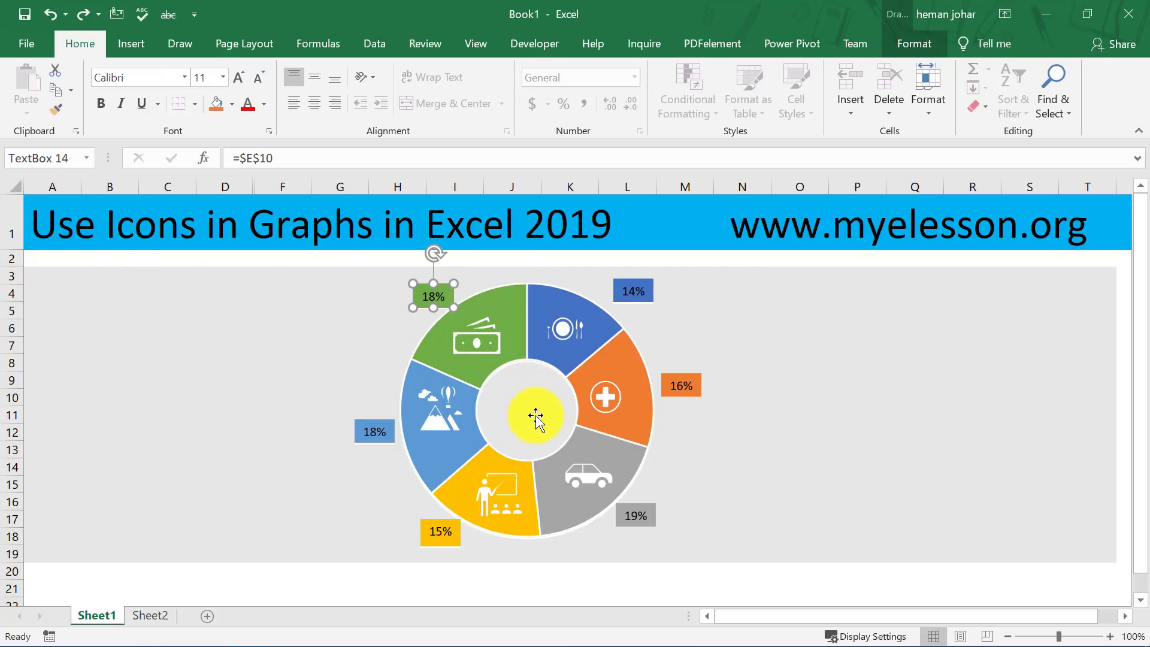
- Delete the doughnut chart on Sheet2 and widen column B so Transport fits
left_click(148, 613)
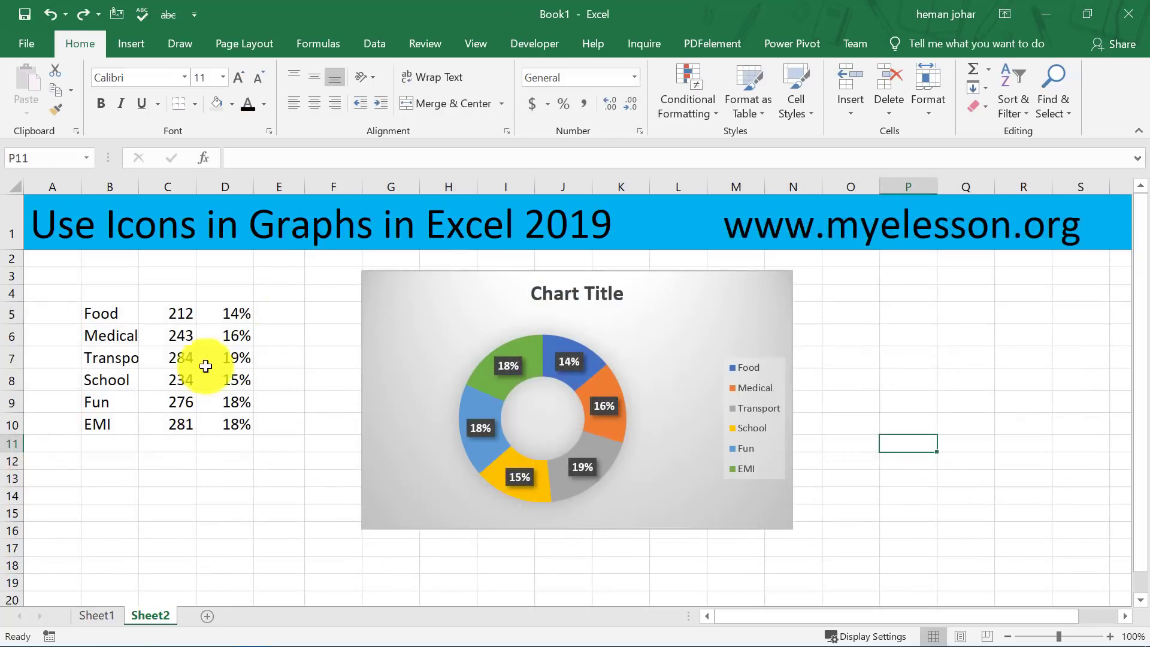
left_click(458, 290)
key("Delete")
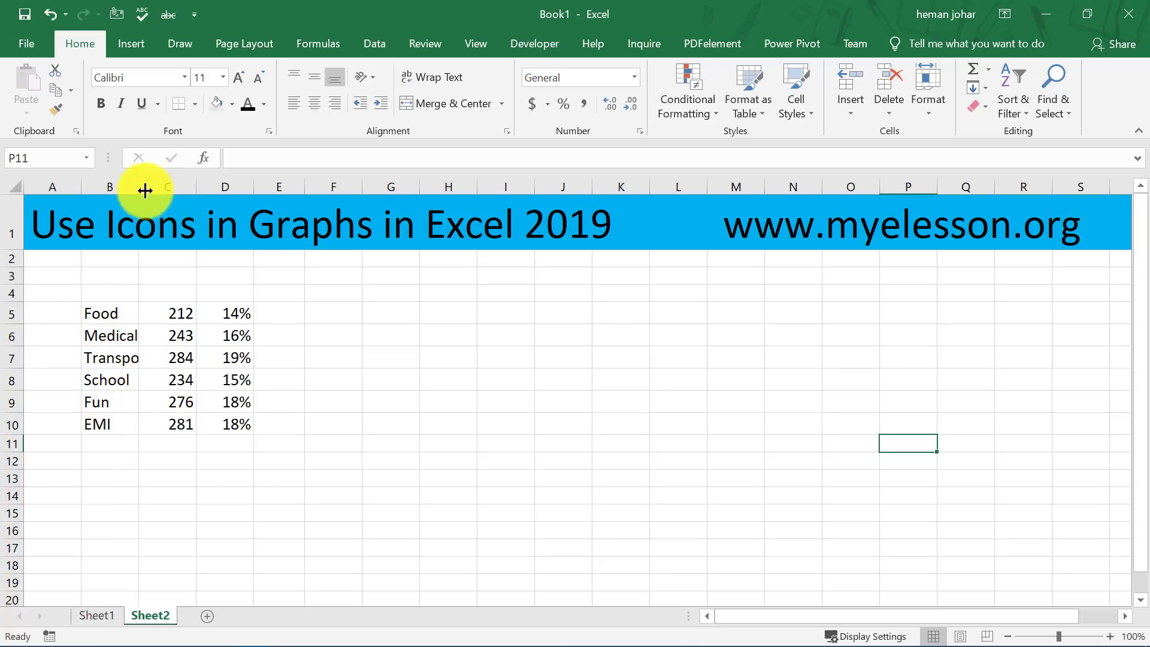
left_click_drag(147, 191, 148, 190)
- Check the values in column C and the D5 and D8 percentage formulas, then select B5:C10
left_click(179, 313)
left_click(185, 341)
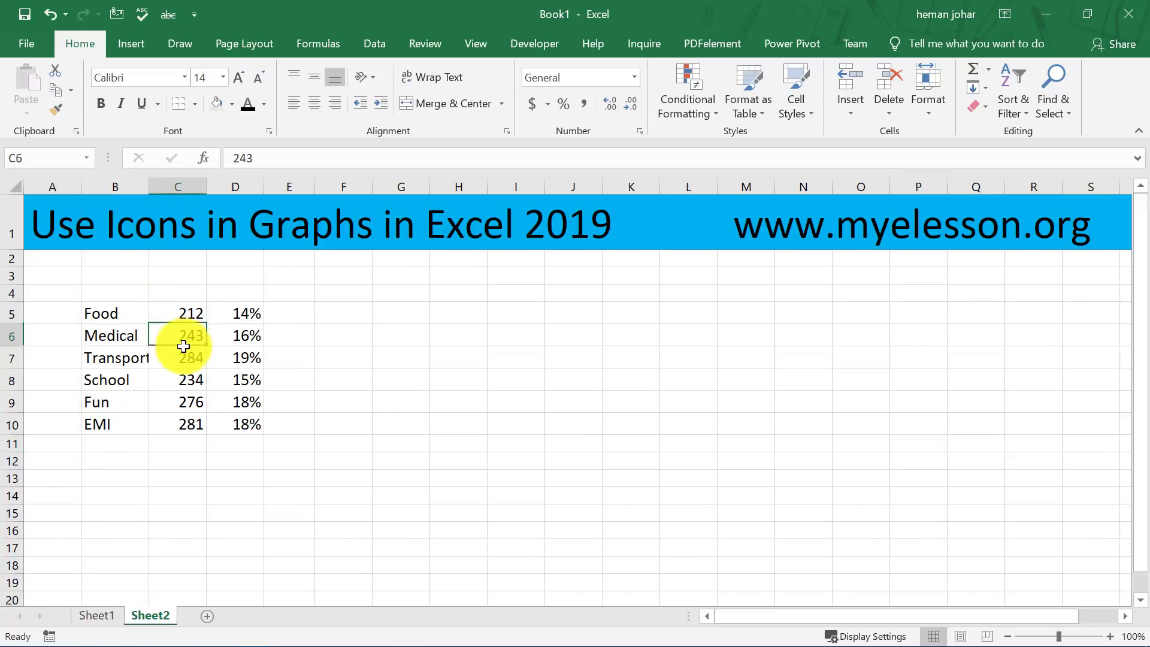
left_click(182, 377)
left_click(186, 423)
left_click(234, 313)
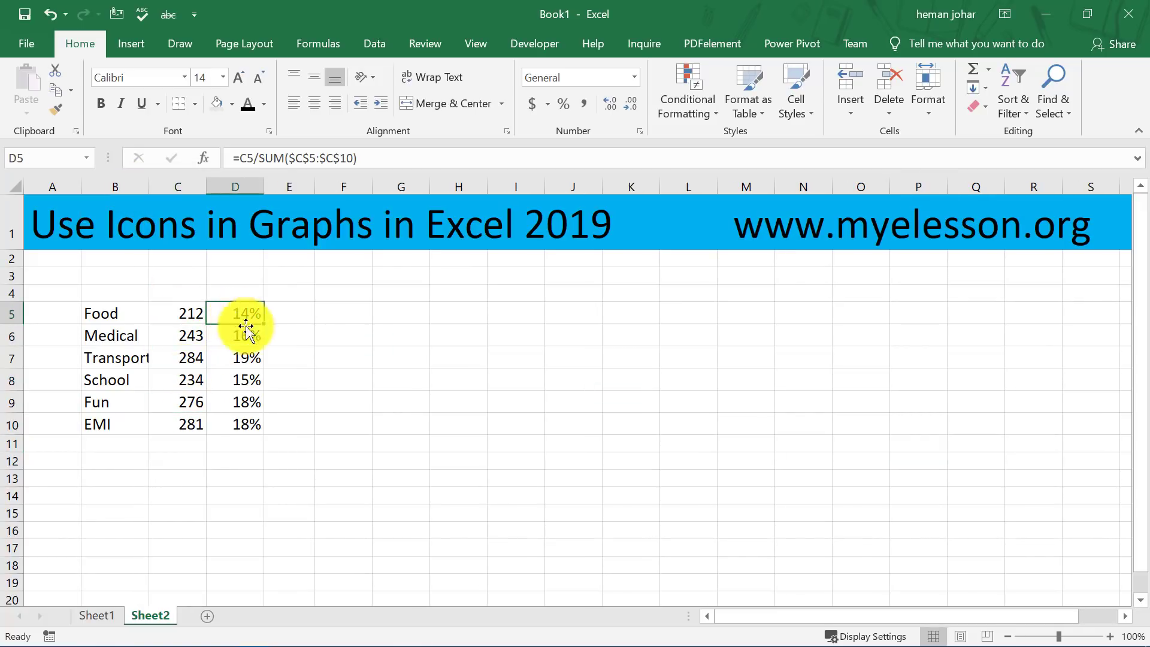
left_click(254, 379)
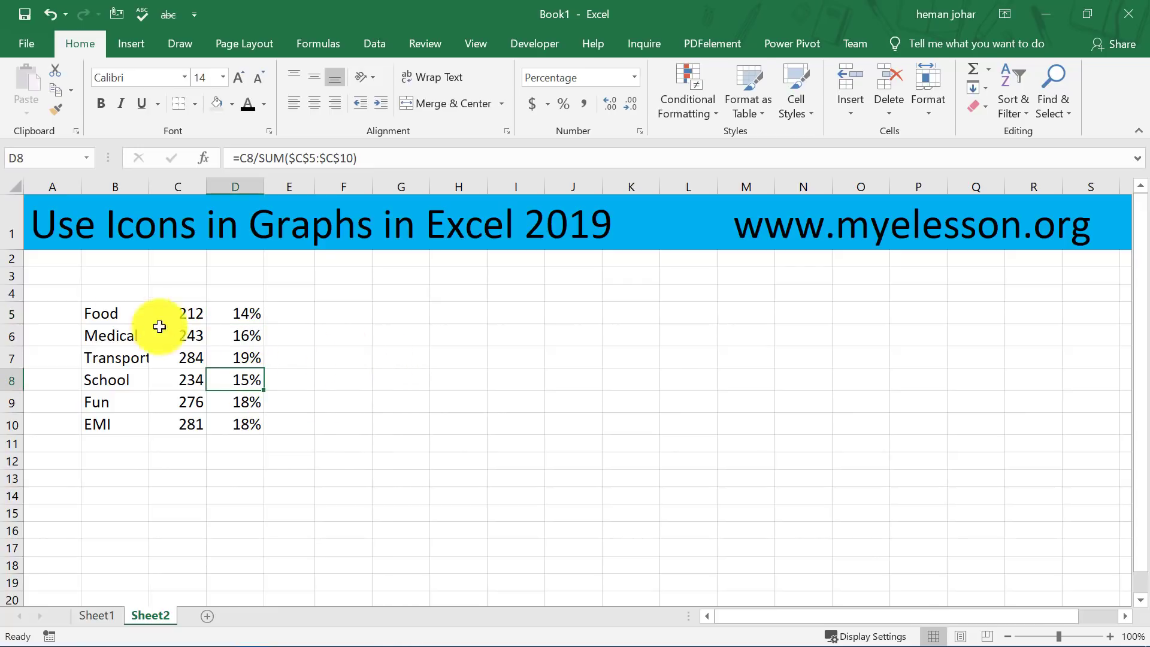
left_click_drag(95, 313, 178, 418)
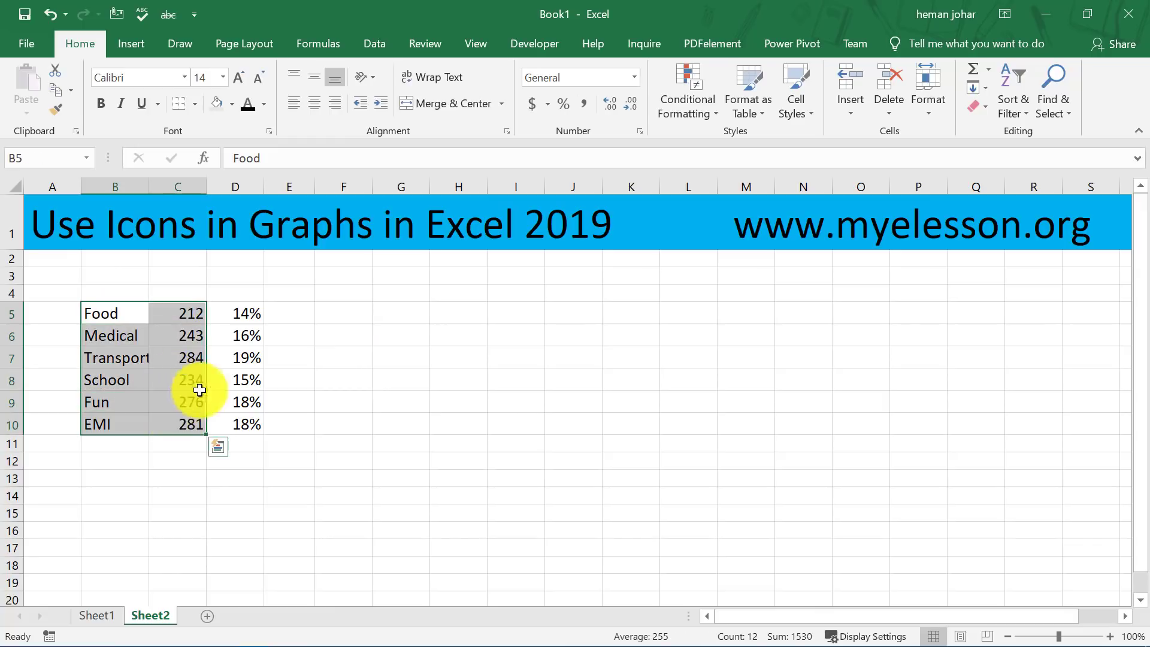
- Insert a 2-D pie chart of B5:C10 and drag it further right
left_click(128, 43)
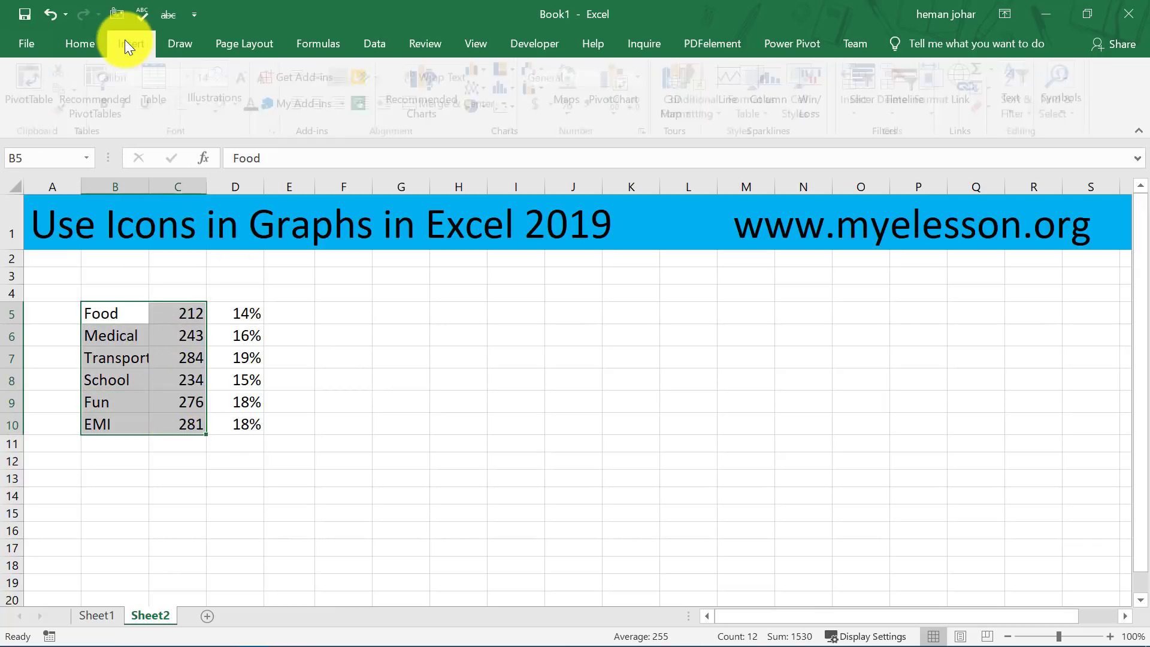
left_click(487, 106)
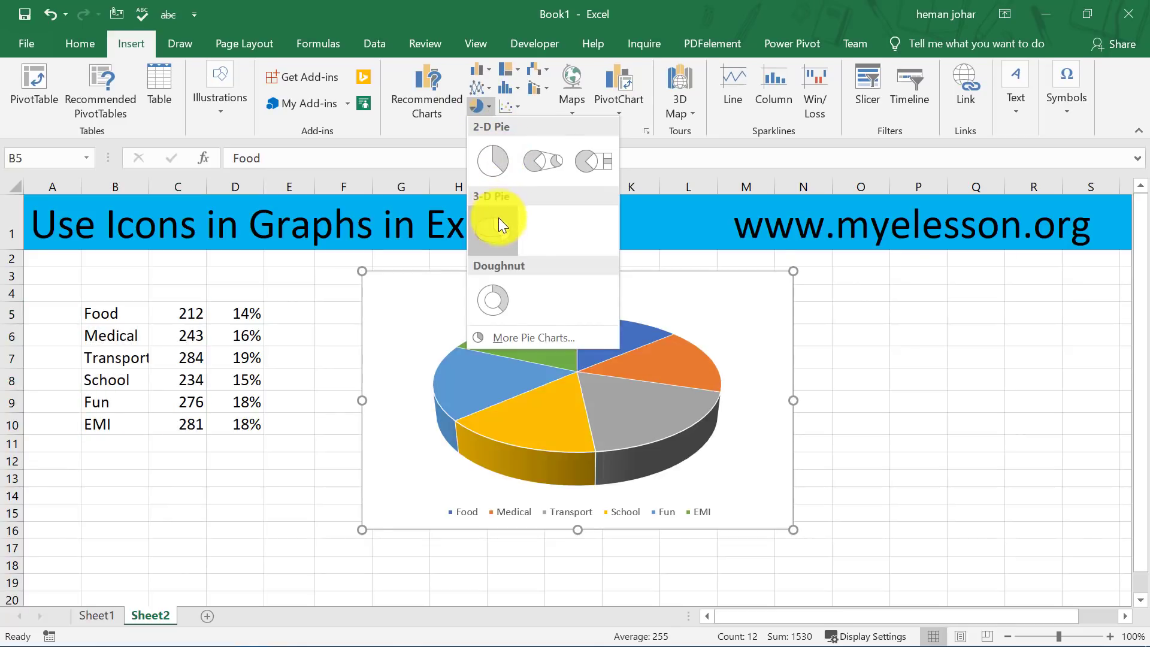
left_click(488, 158)
left_click(964, 424)
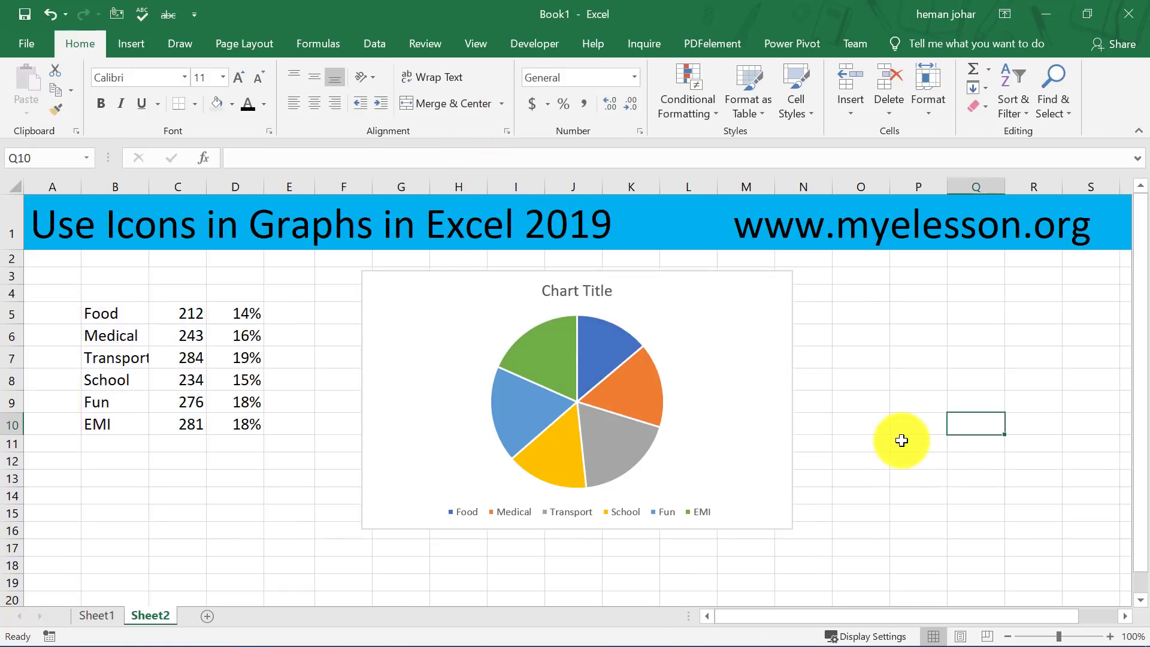
left_click_drag(702, 292, 793, 290)
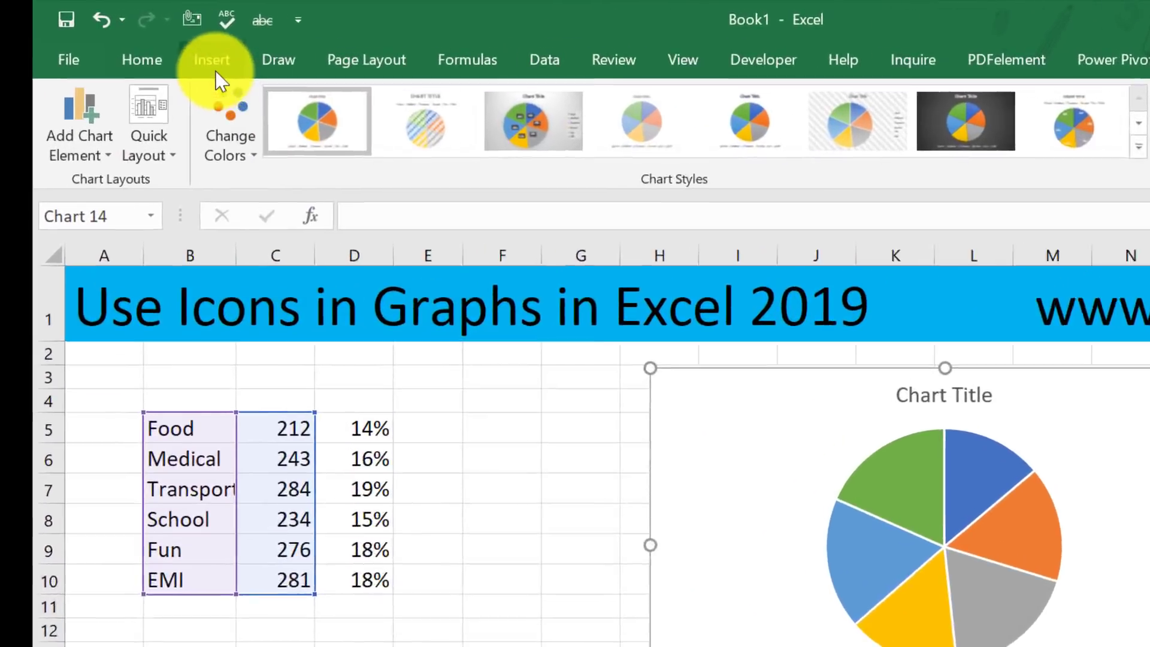
- Open the Icons gallery and check the fruit-bowl icon under Food and drinks
left_click(135, 45)
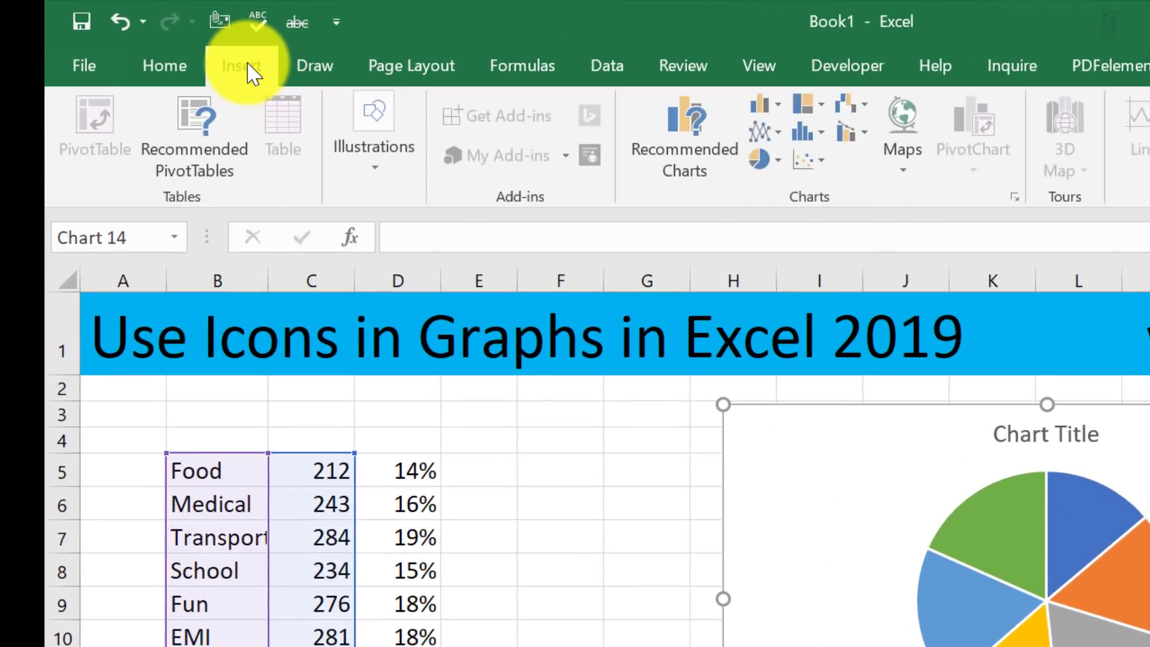
left_click(375, 170)
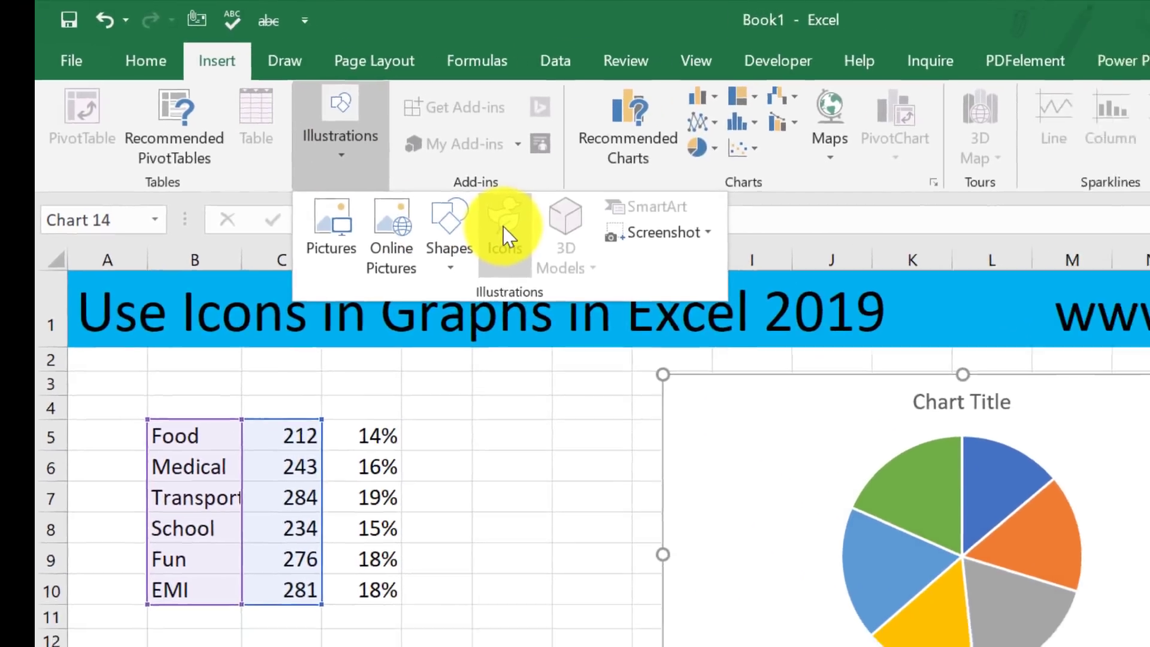
left_click(550, 244)
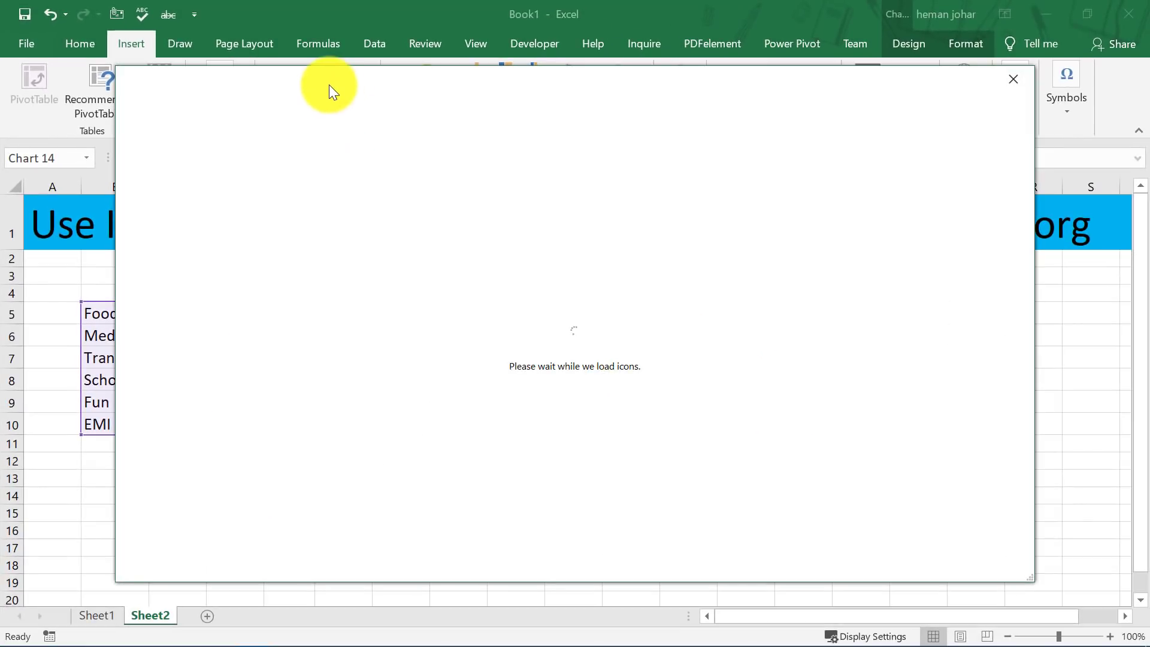
left_click_drag(329, 85, 549, 127)
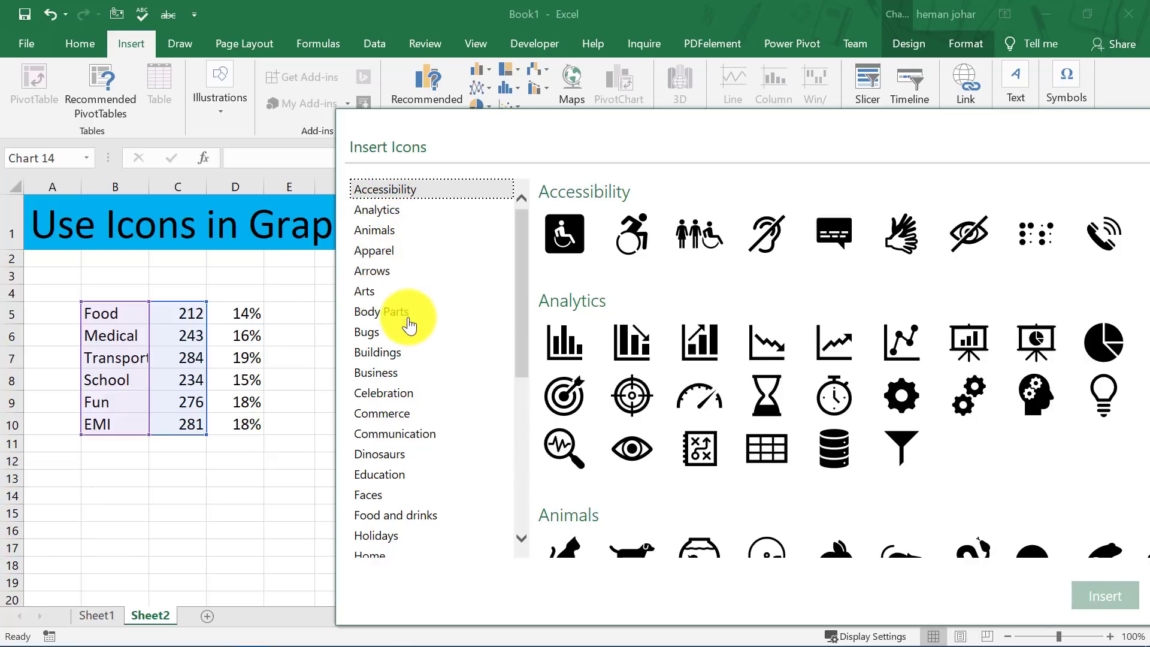
left_click_drag(521, 264, 520, 308)
left_click(414, 415)
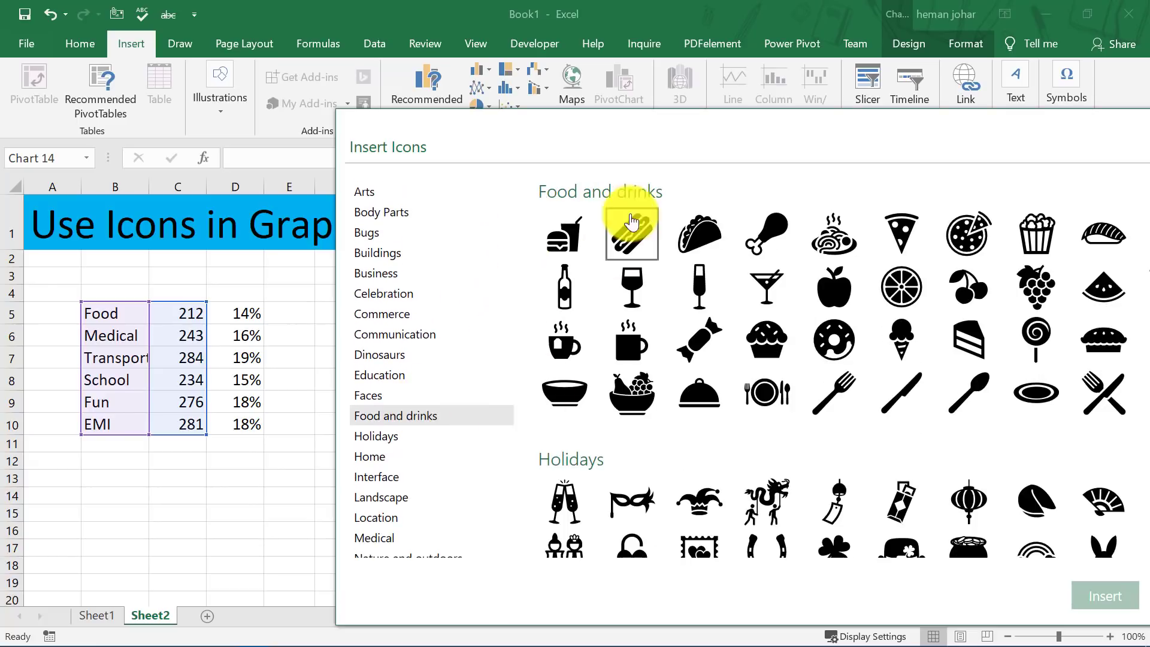
left_click_drag(674, 125, 593, 114)
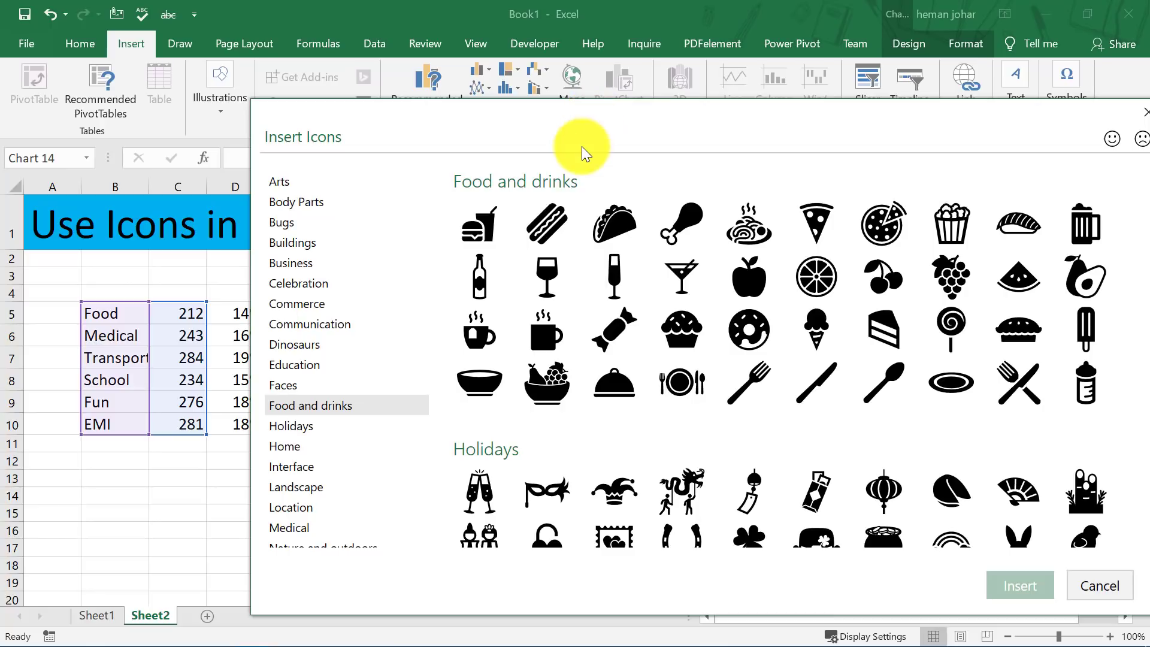
left_click(550, 381)
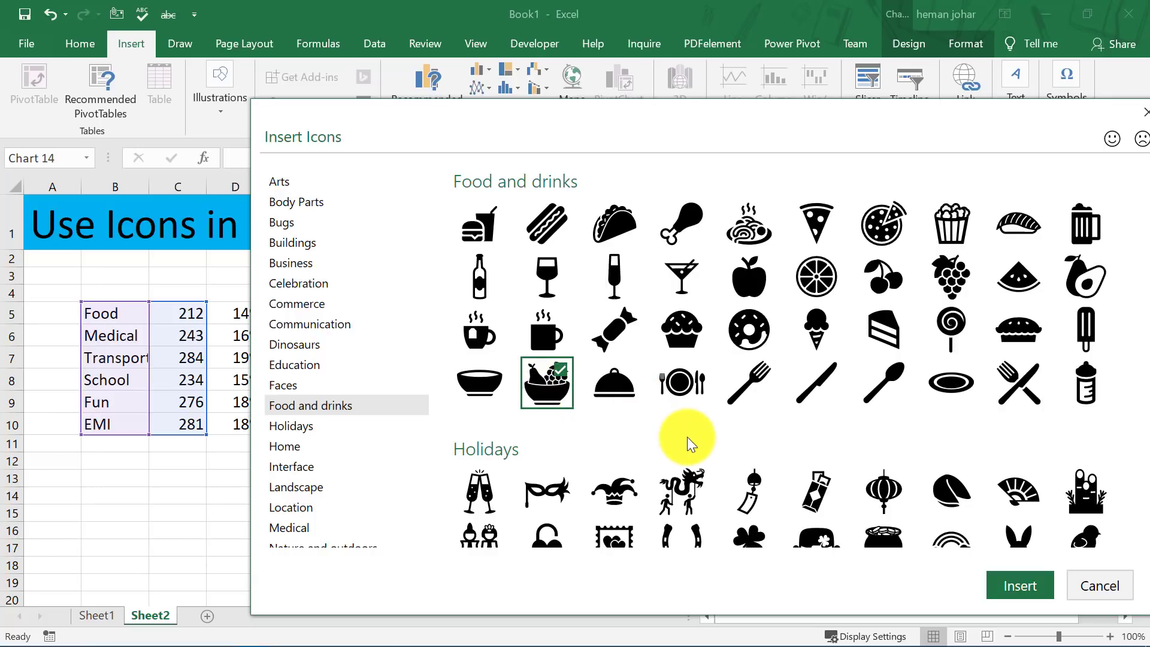
- Insert the fruit-bowl icon at its original 1-inch size on the pie chart's top-left corner
left_click(1019, 586)
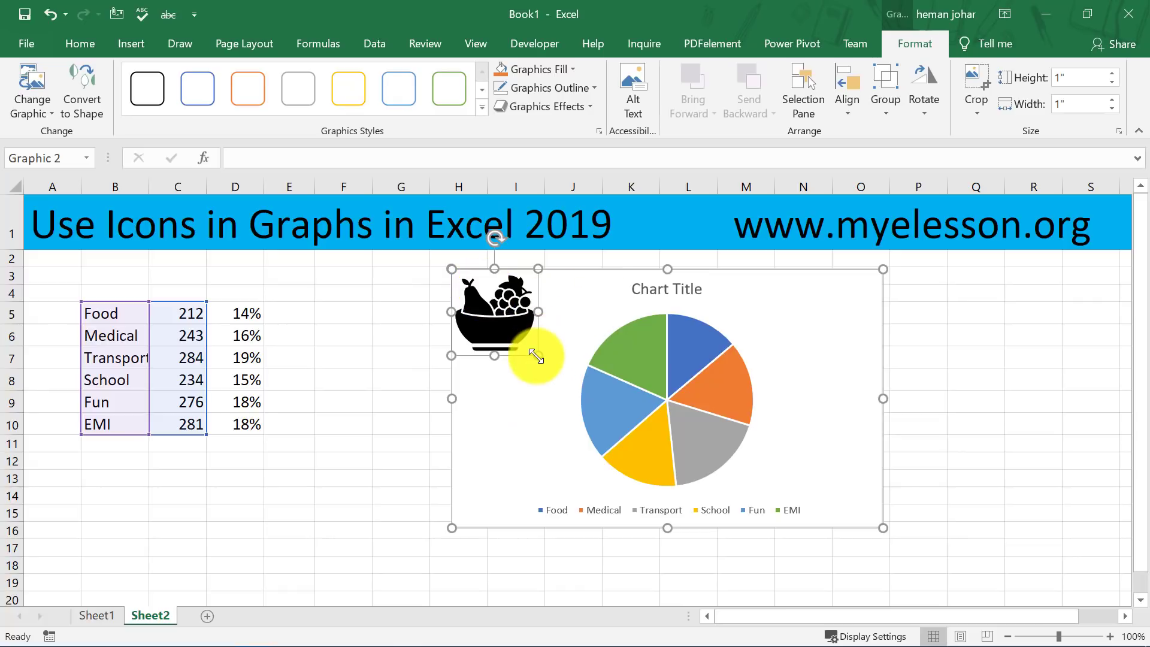
left_click_drag(536, 357, 522, 338)
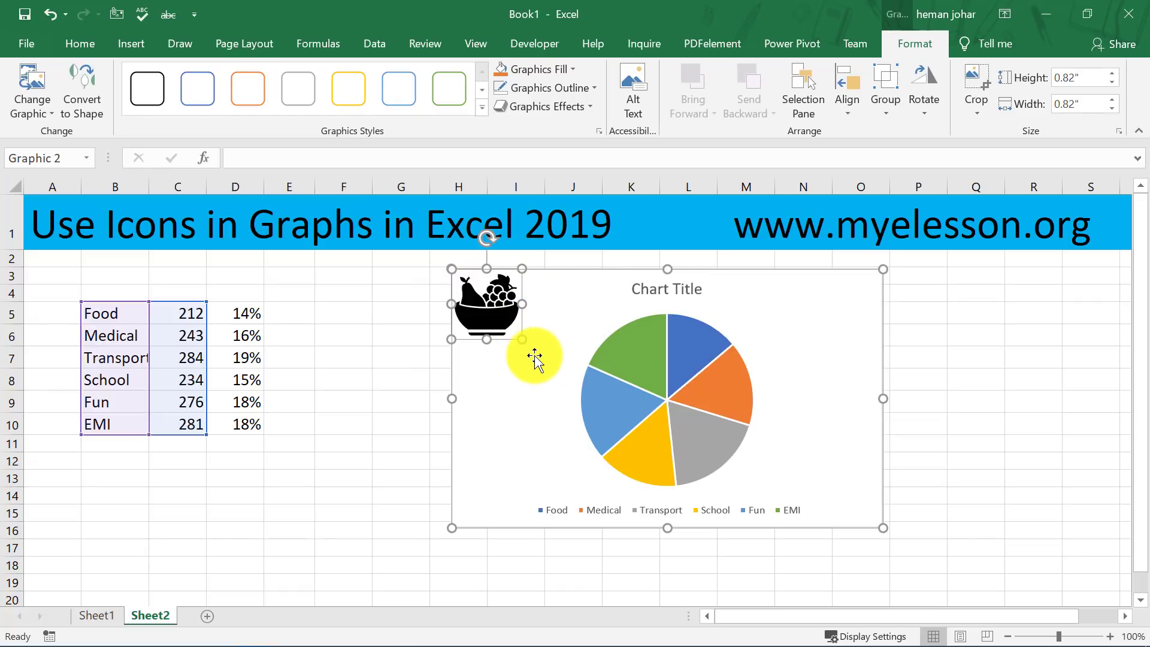
key("ctrl+z")
left_click(380, 400)
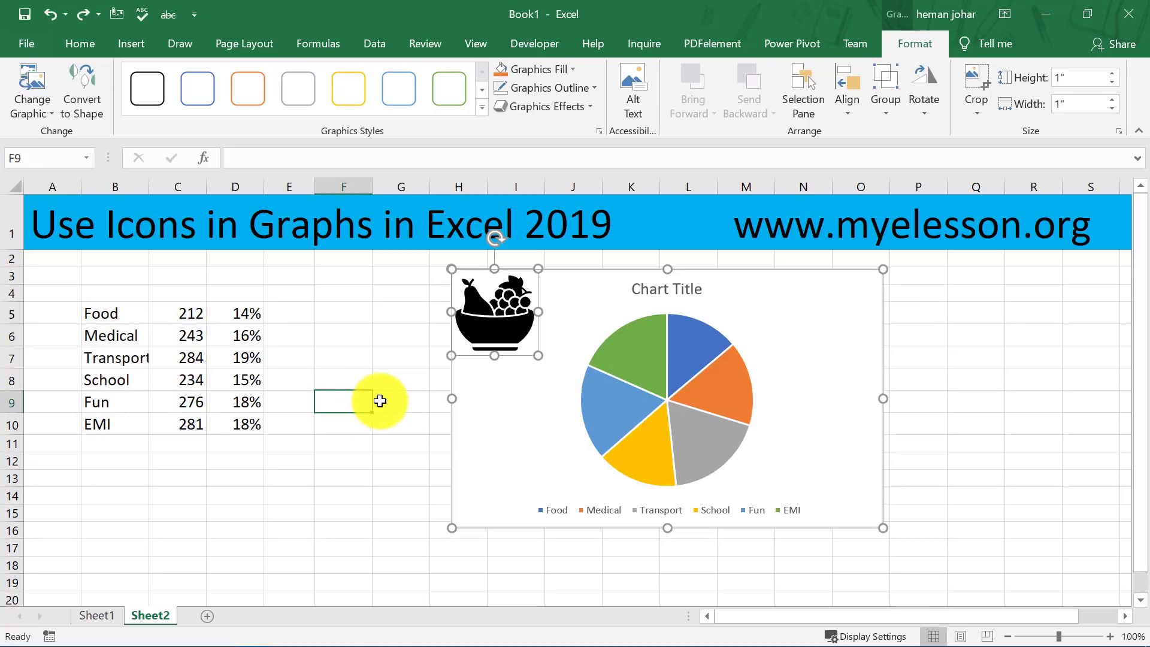
left_click(488, 329)
left_click(390, 403)
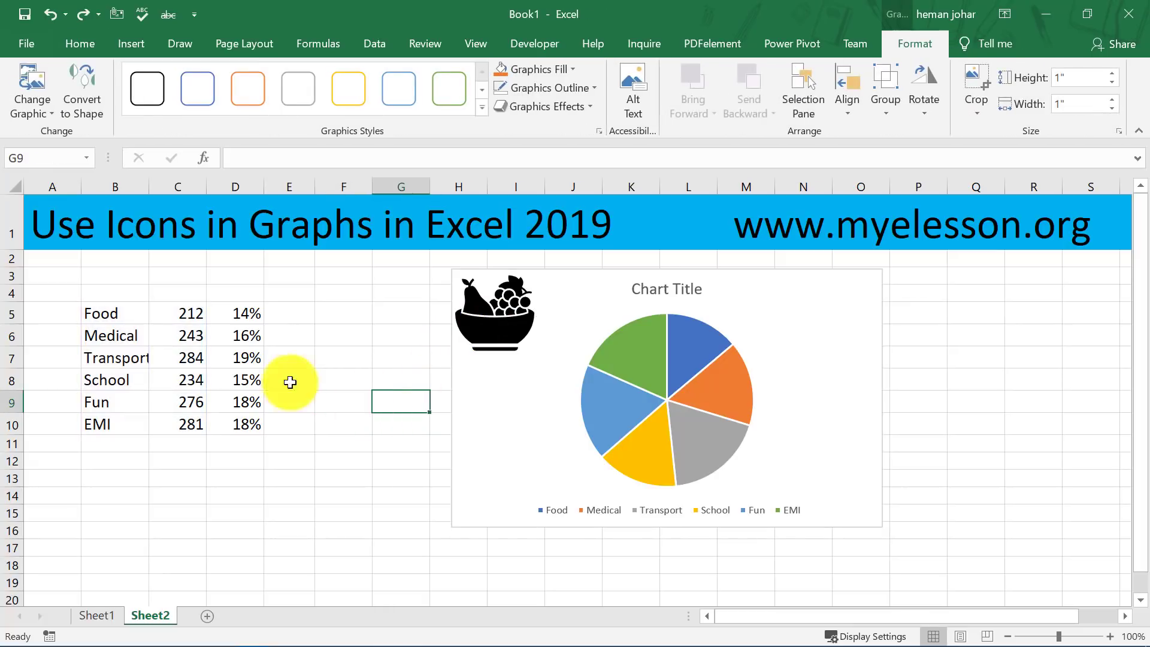
left_click(134, 41)
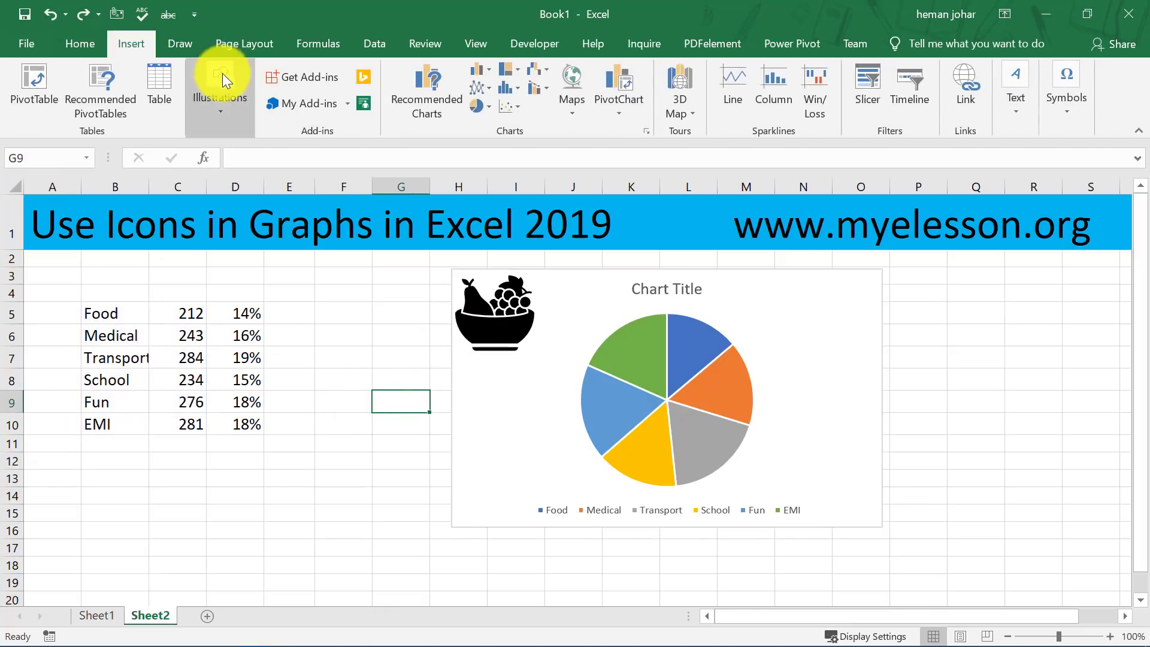
- Reopen the Icons gallery and pick the medical plus-circle icon
left_click(220, 90)
left_click(331, 159)
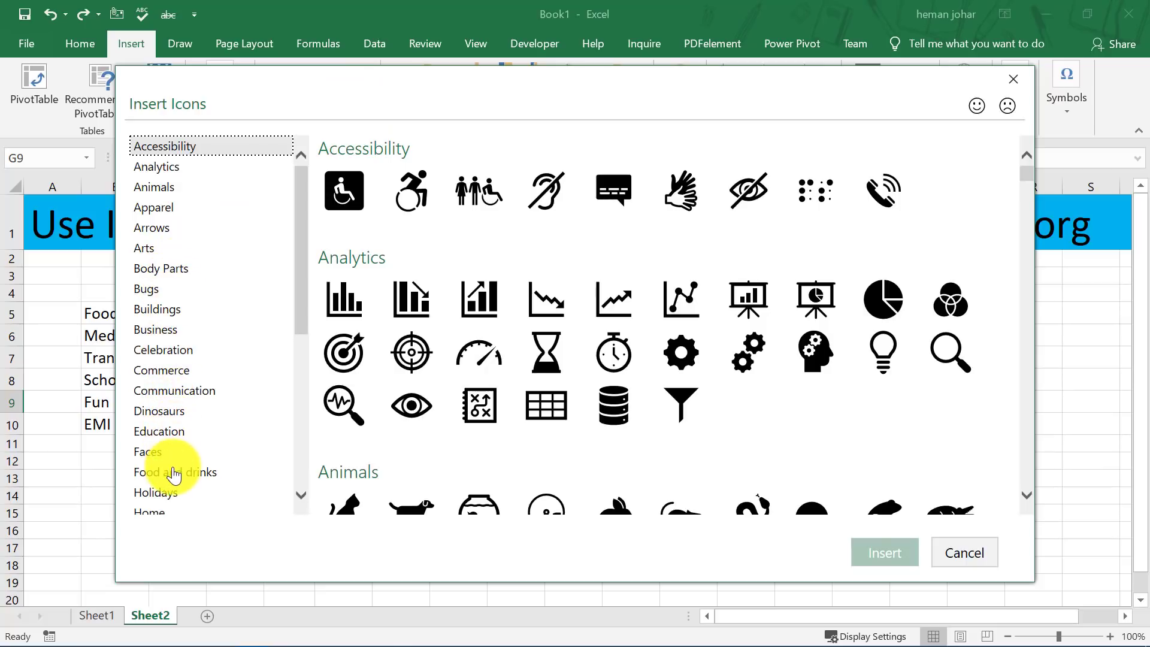
scroll(189, 455, "down", 2)
left_click(221, 461)
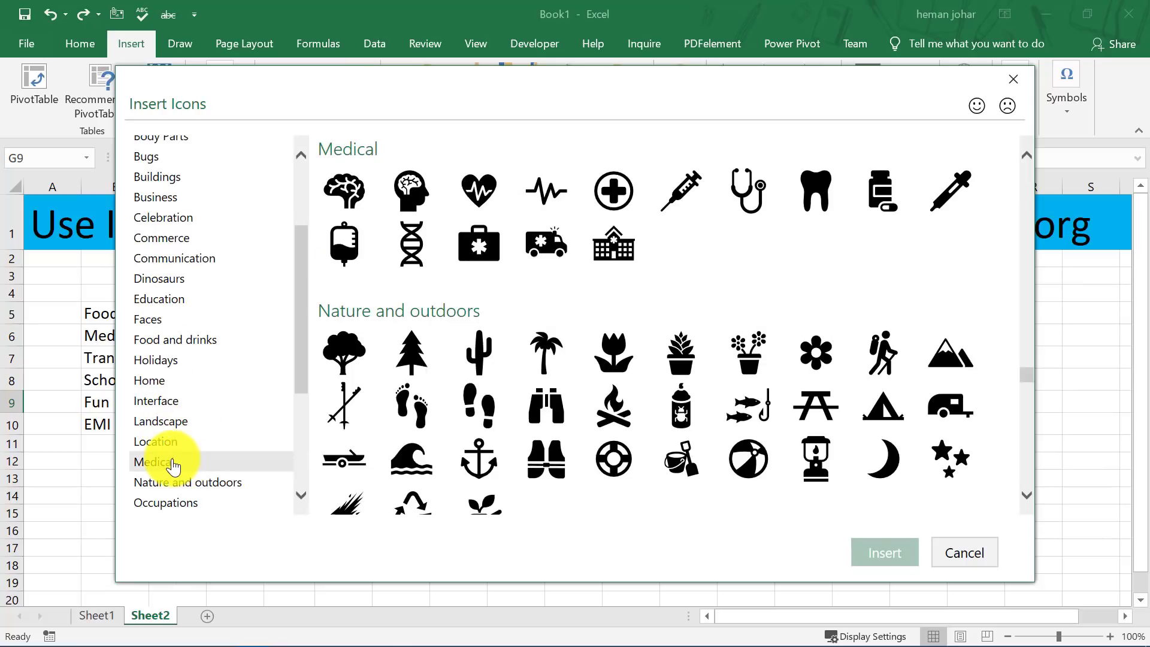
left_click(623, 203)
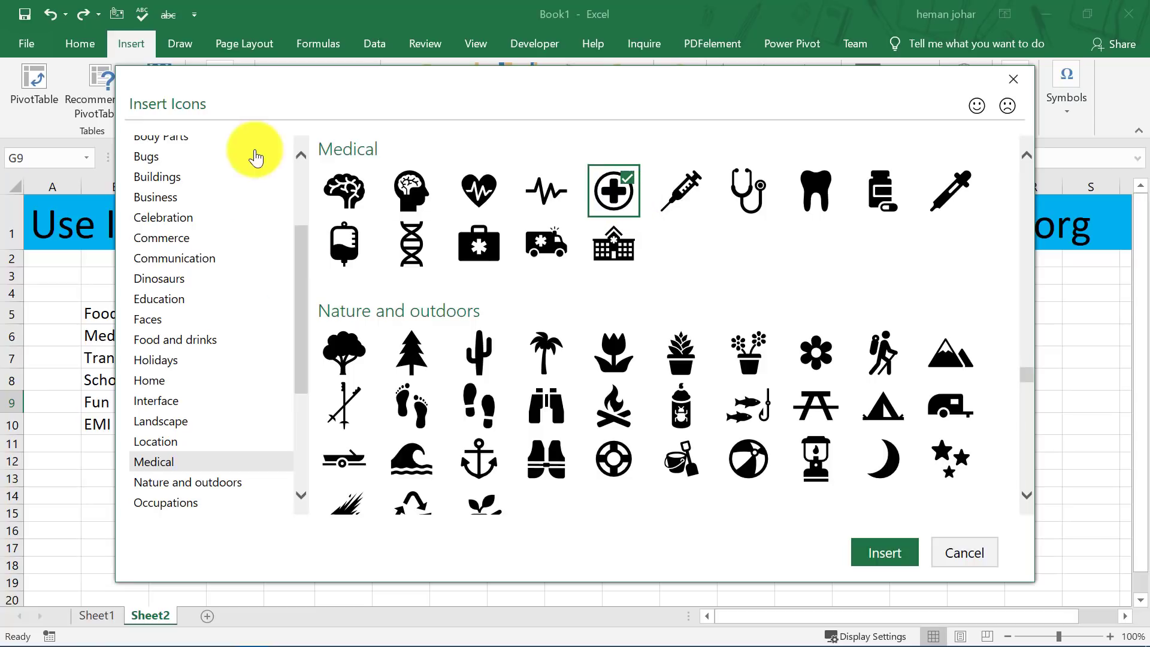
left_click_drag(350, 105, 485, 143)
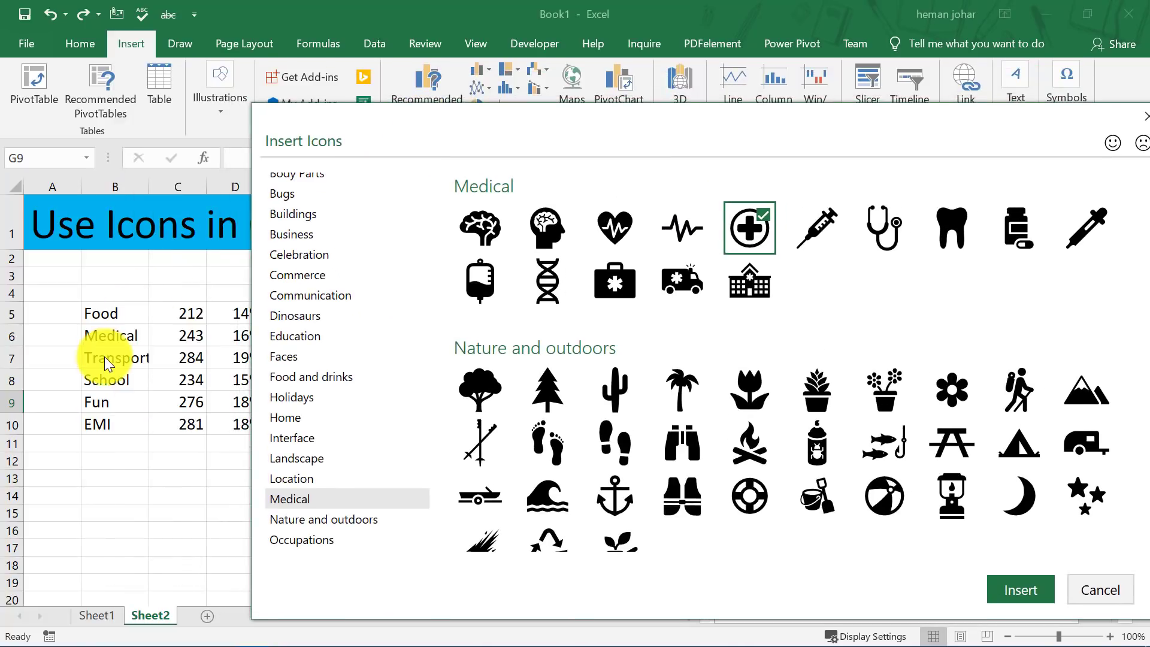
- Add the car, teacher, dragon and cash-bill icons, then insert all the picks
scroll(587, 408, "down", 3)
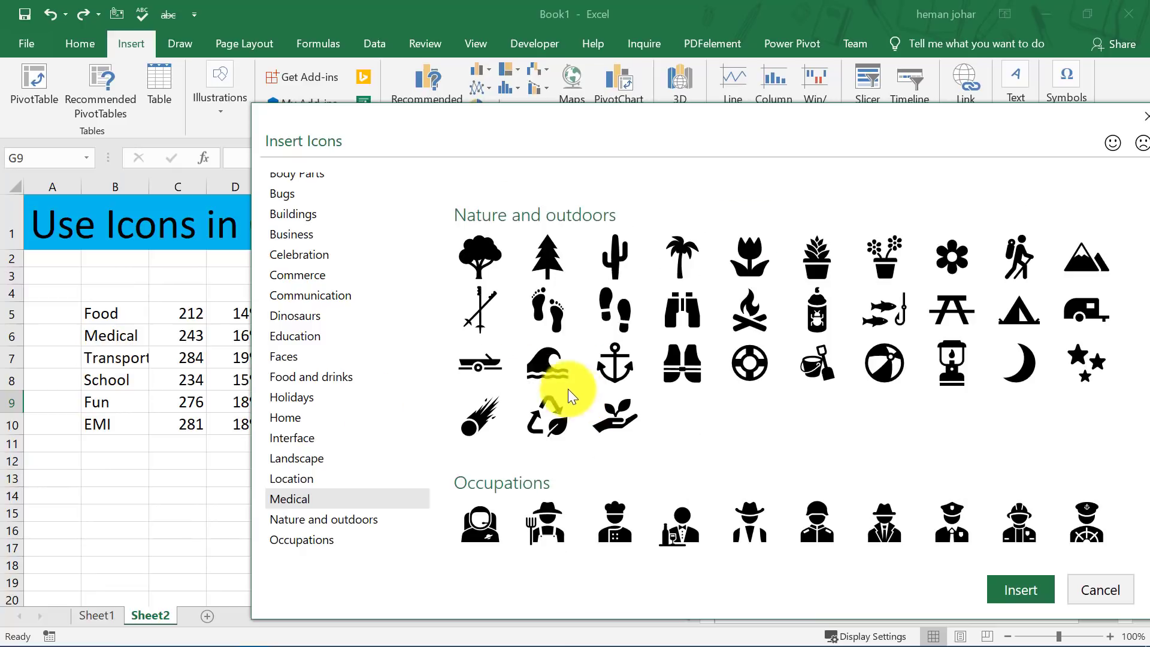
scroll(304, 436, "down", 3)
scroll(303, 441, "down", 2)
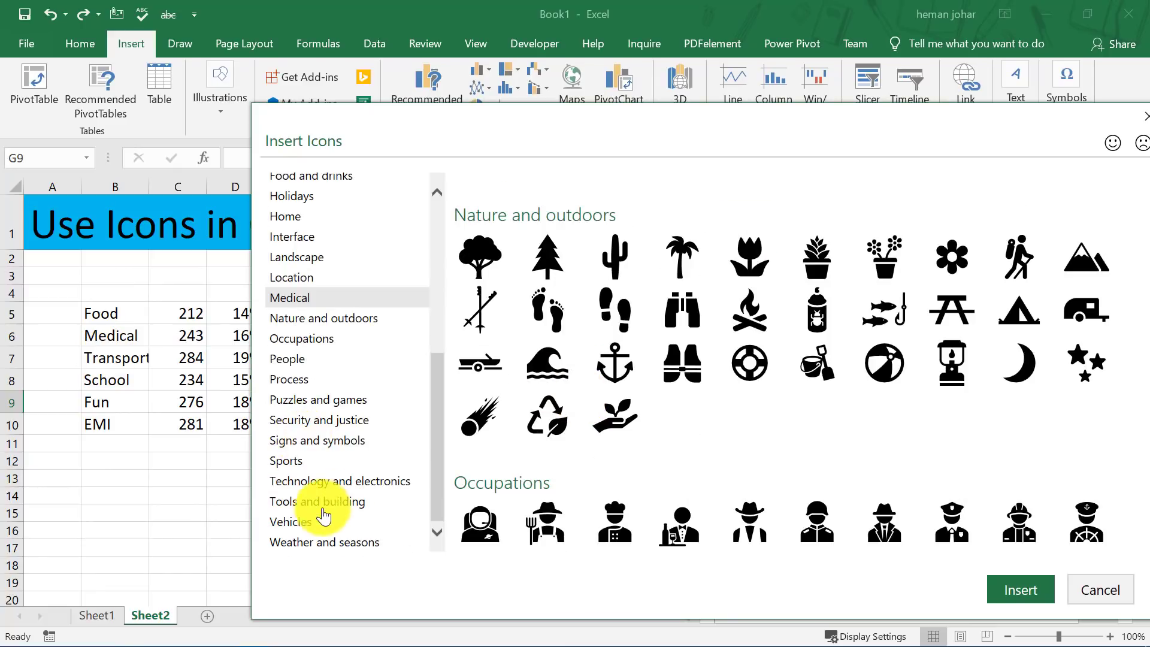
left_click(306, 524)
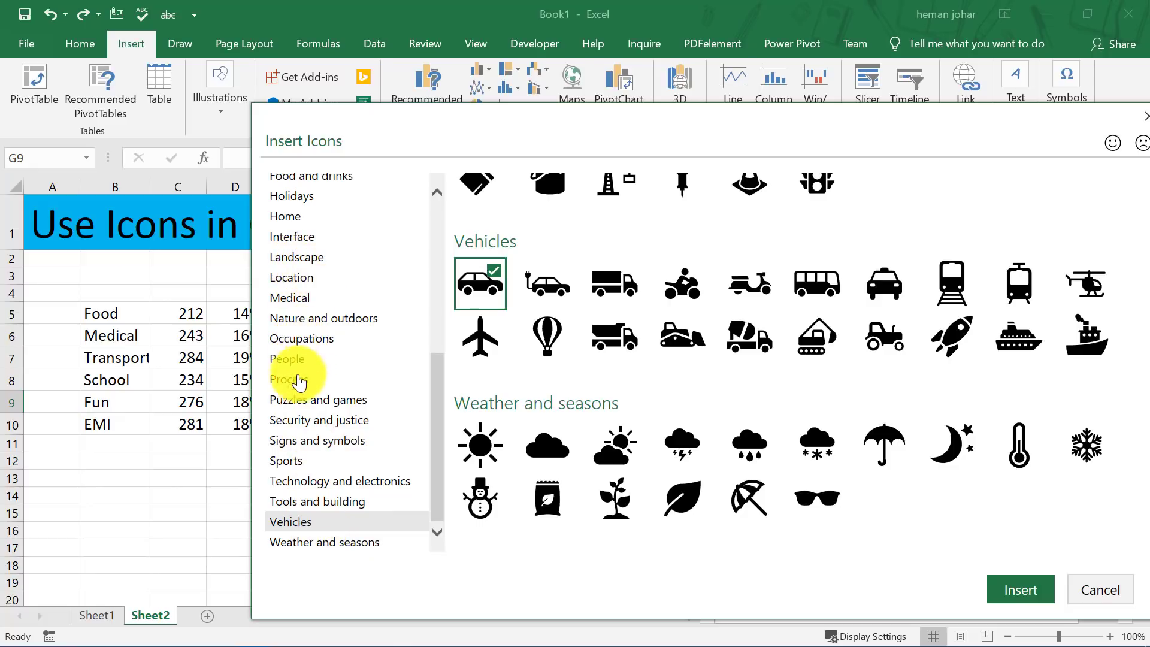
scroll(316, 441, "up", 4)
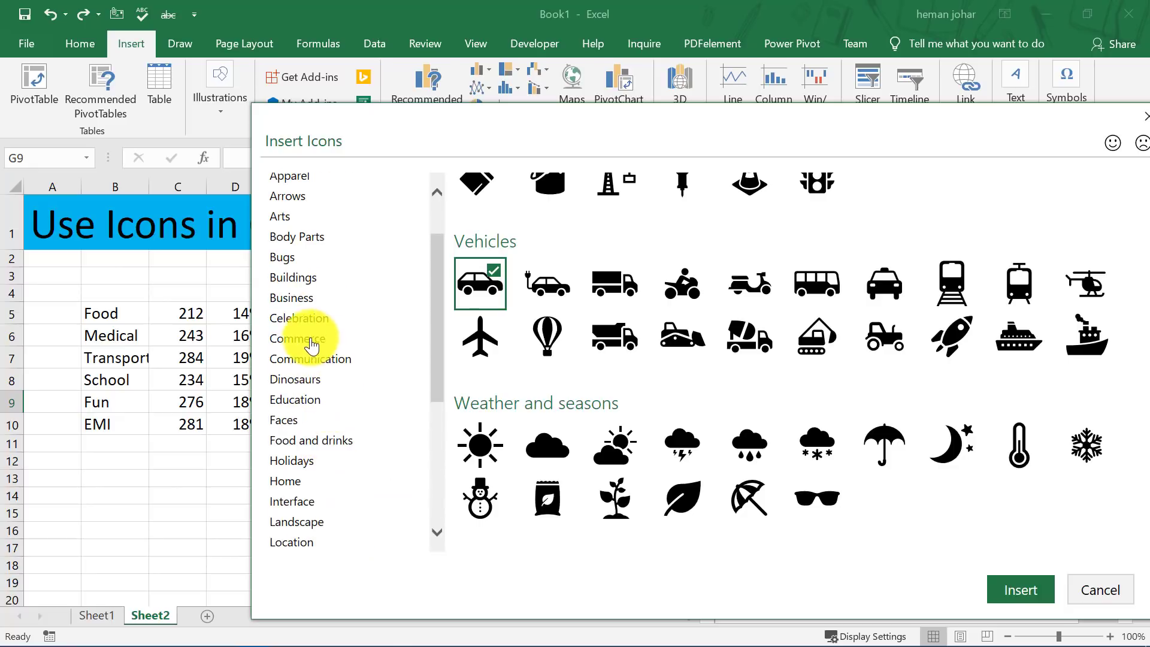
left_click(303, 400)
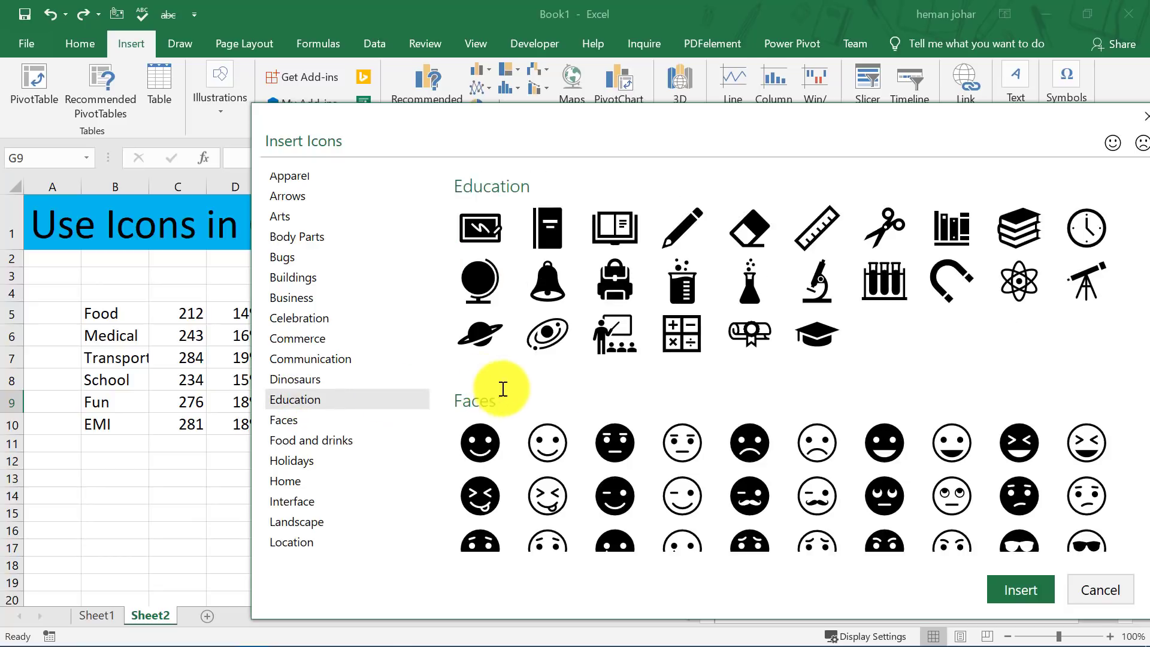
left_click(614, 335)
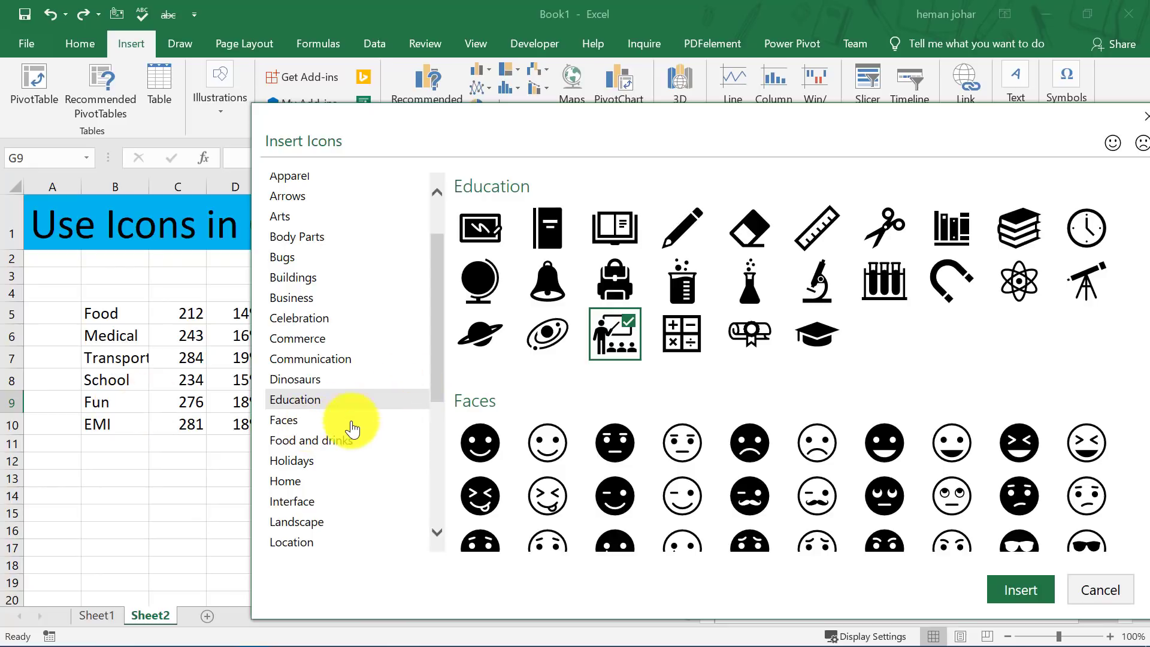
left_click(304, 462)
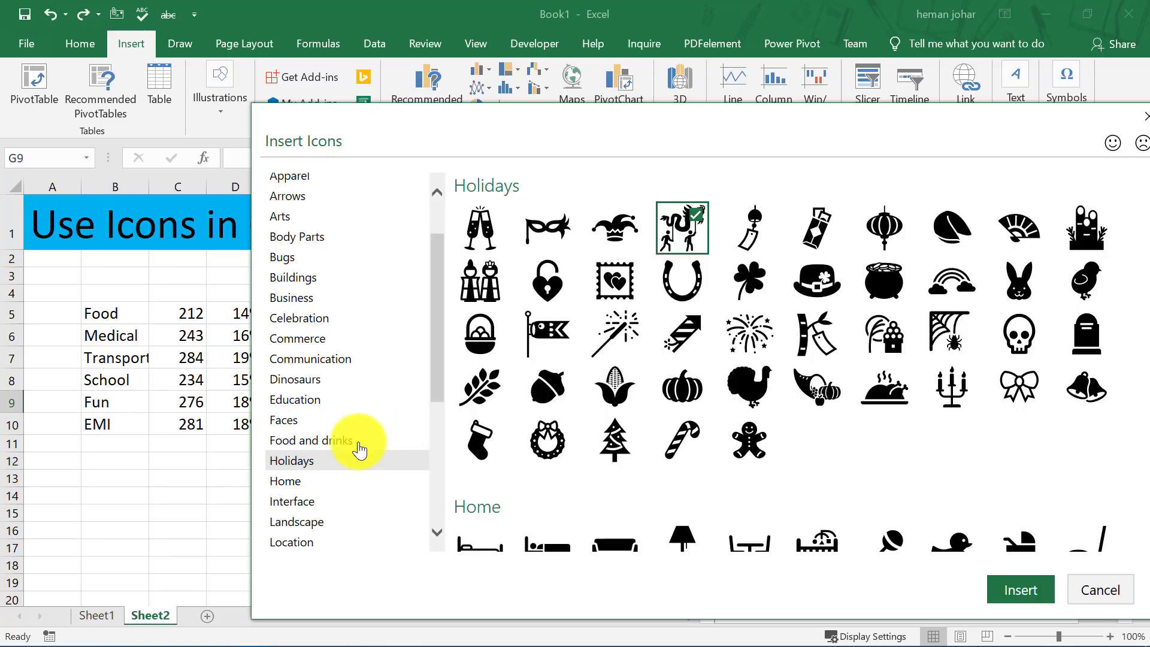
left_click(310, 342)
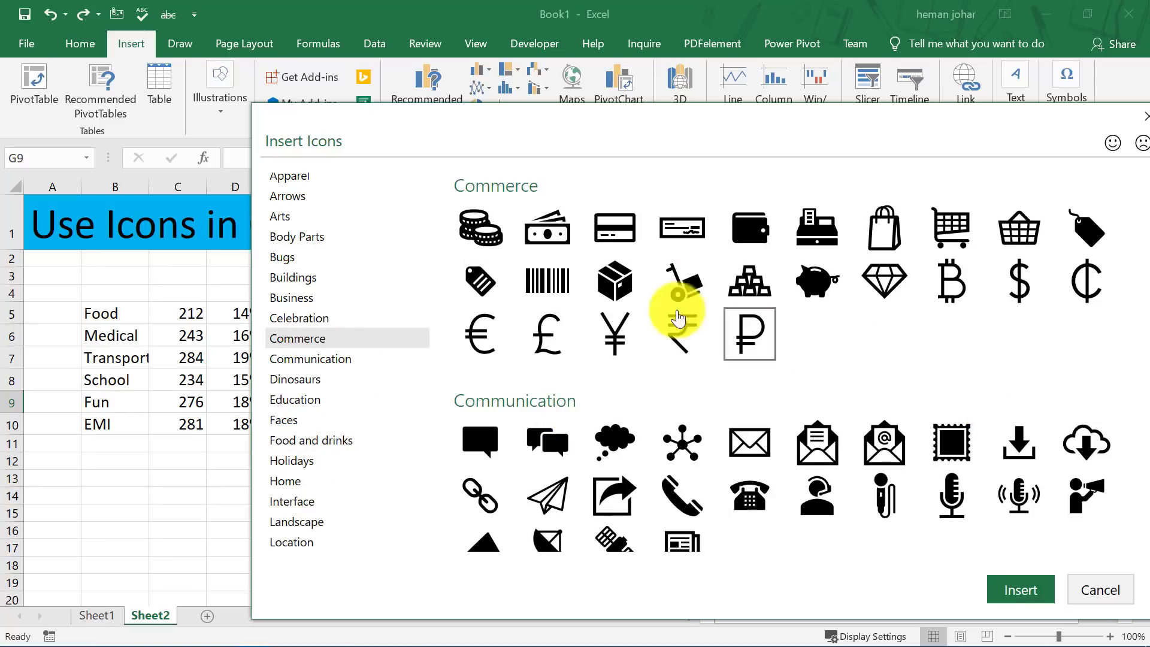
left_click(546, 228)
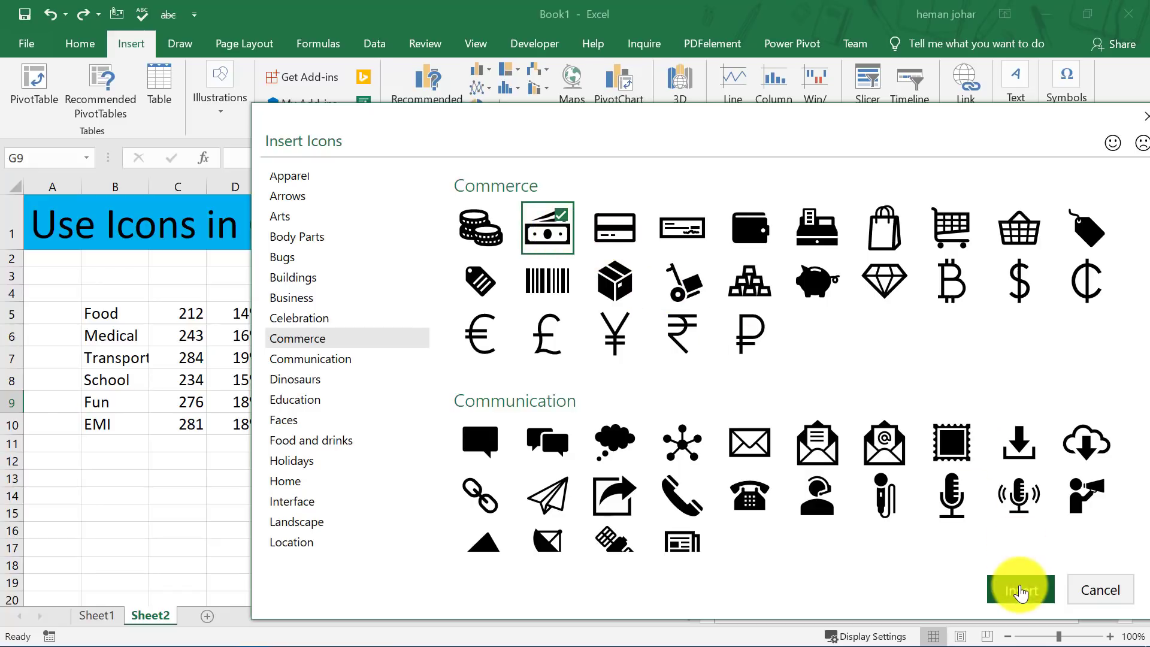
left_click(1020, 592)
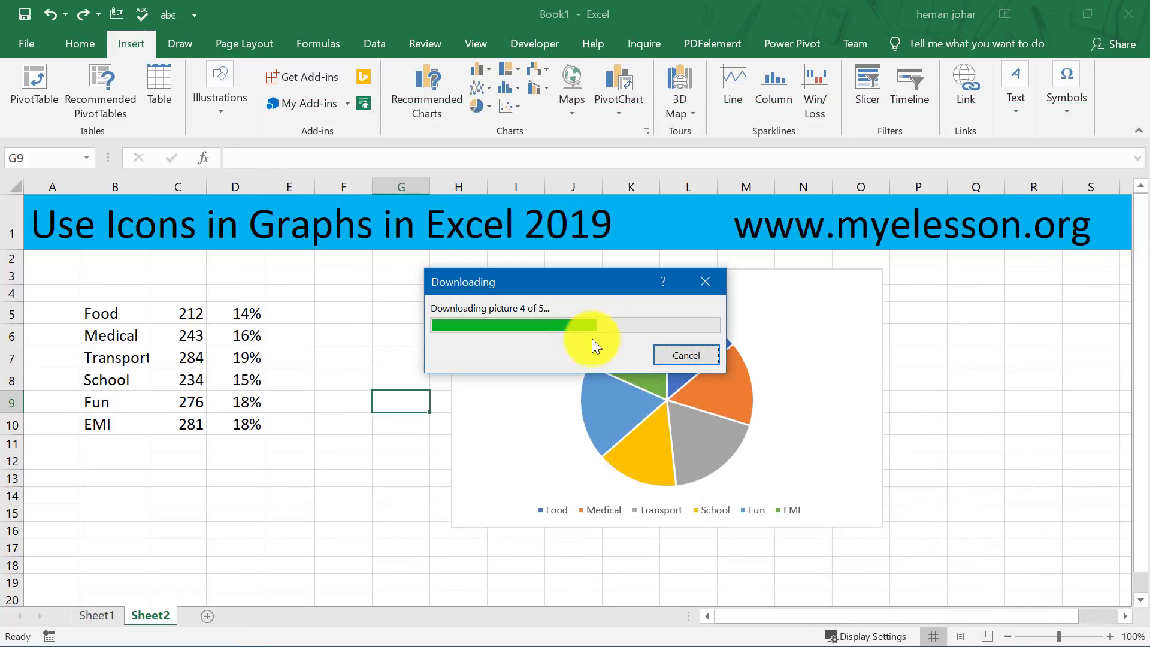
- Place cash bill, medical cross and dragon right of the pie, car and teacher left
left_click(348, 347)
left_click_drag(443, 446, 827, 282)
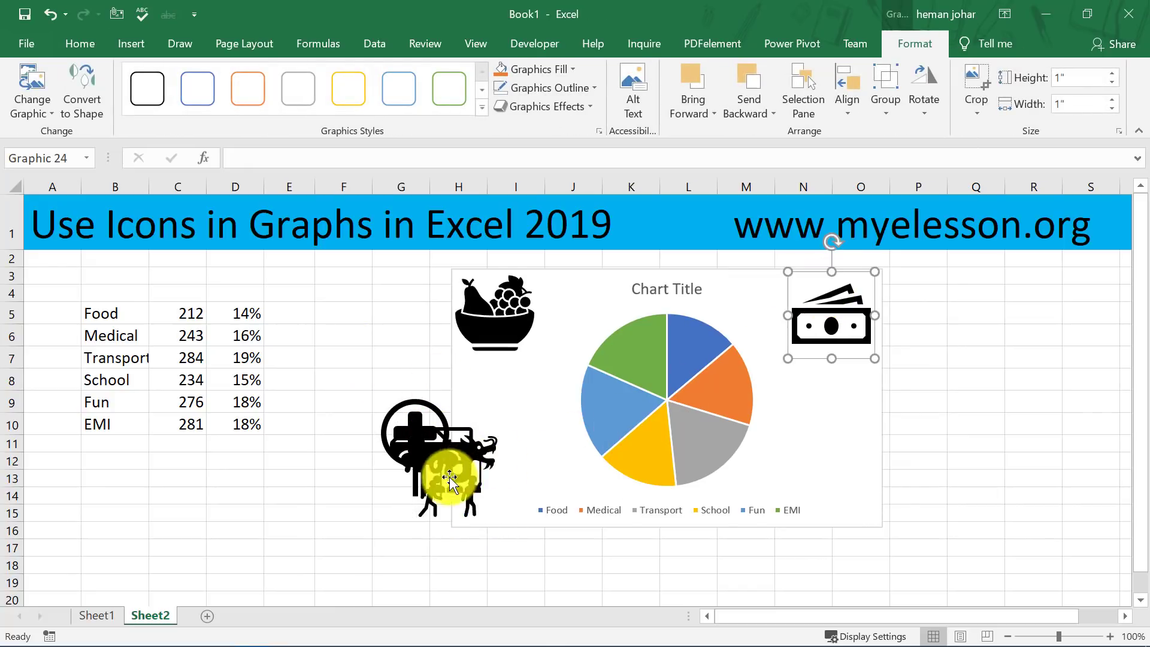
left_click_drag(450, 479, 823, 449)
left_click_drag(482, 469, 554, 485)
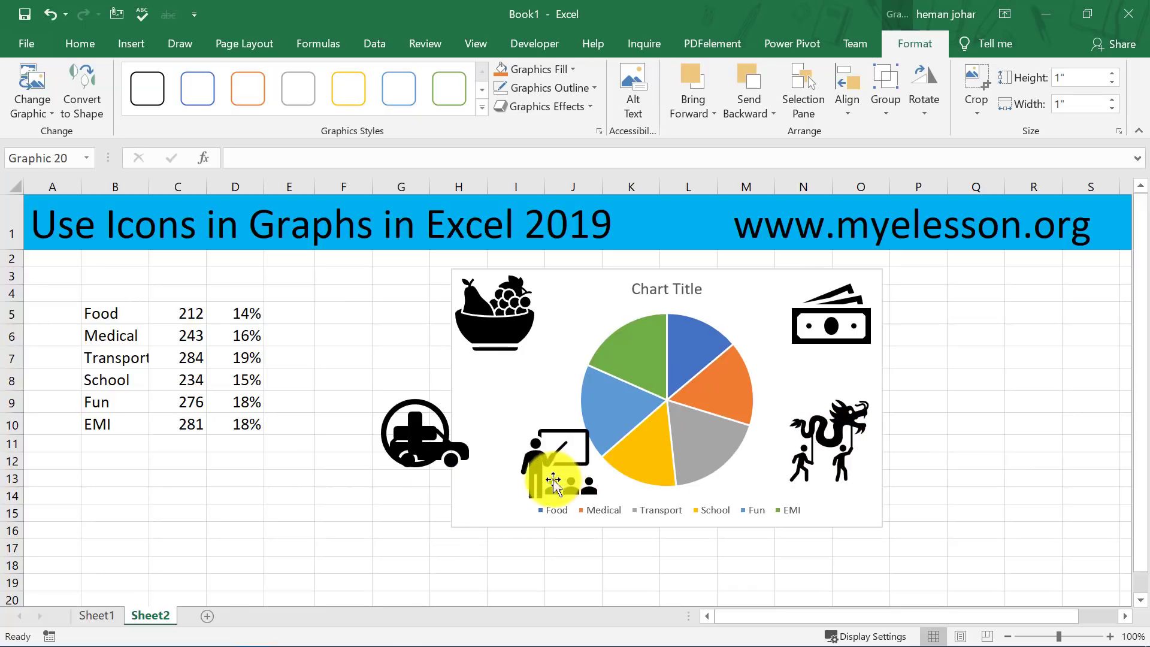
left_click_drag(425, 437, 523, 382)
left_click_drag(442, 403, 790, 380)
left_click_drag(831, 314, 842, 296)
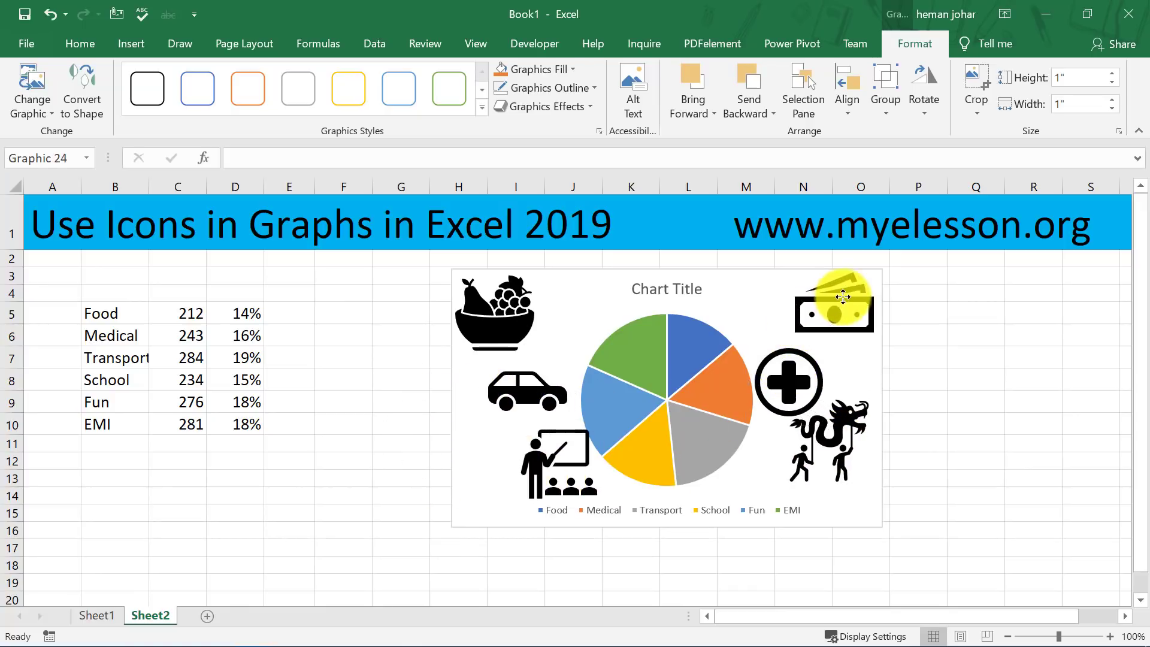
left_click_drag(829, 424, 826, 444)
left_click(792, 389)
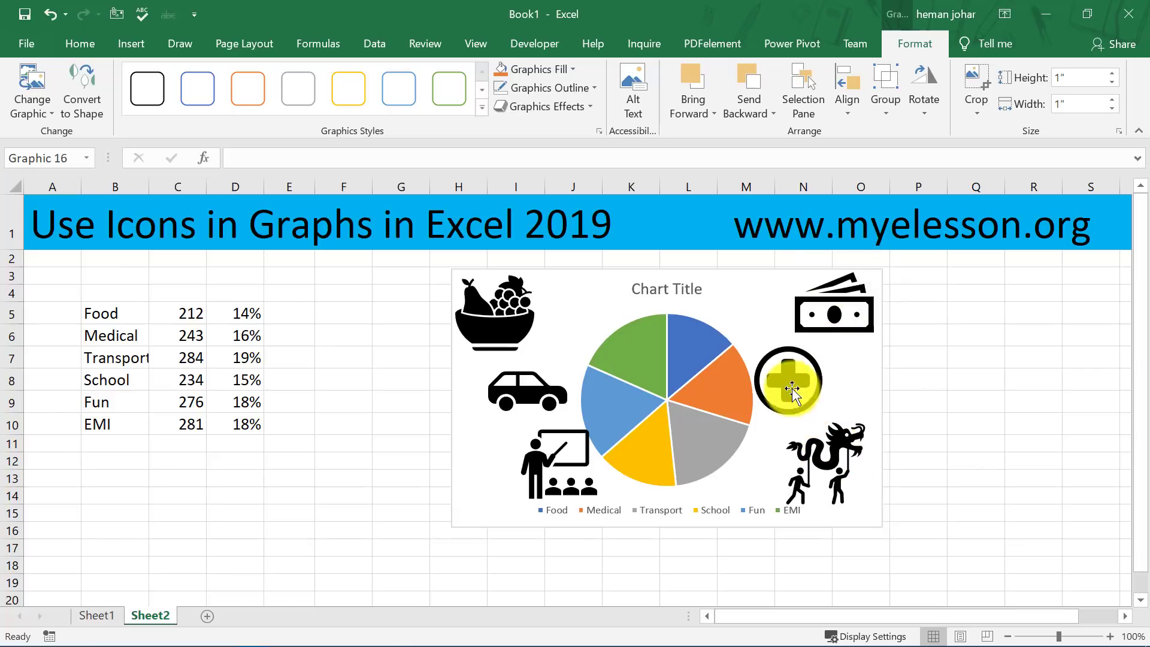
key("ctrl+a")
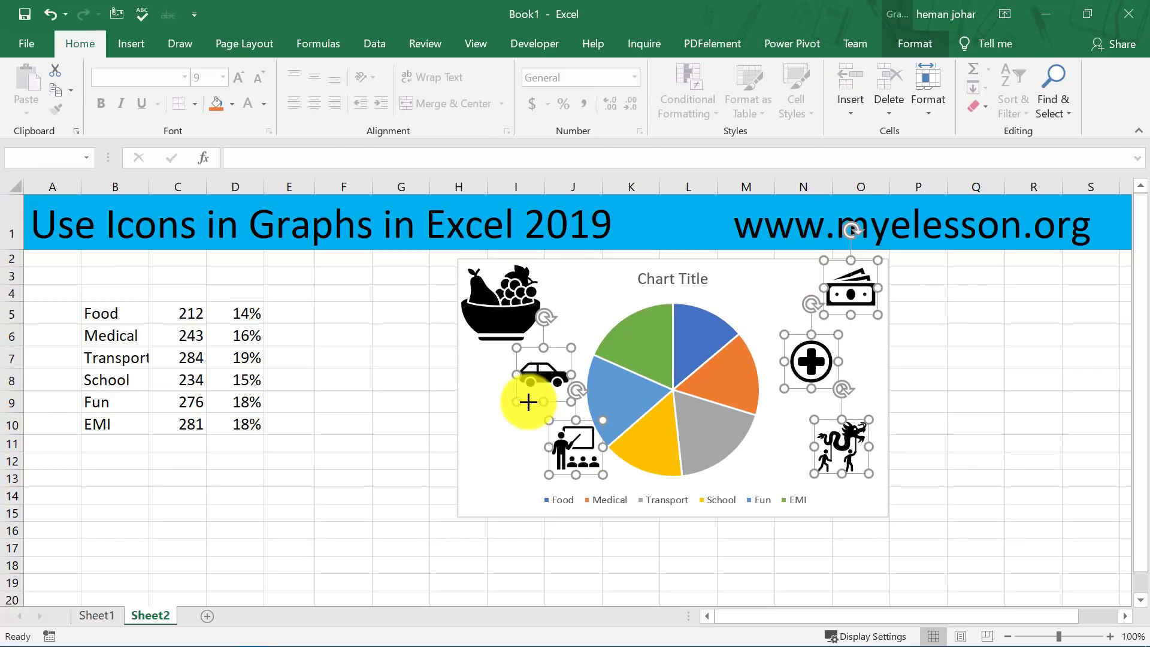
- Shrink the fruit-bowl icon and align the car, school, dragon, cross and money icons evenly
left_click(509, 311)
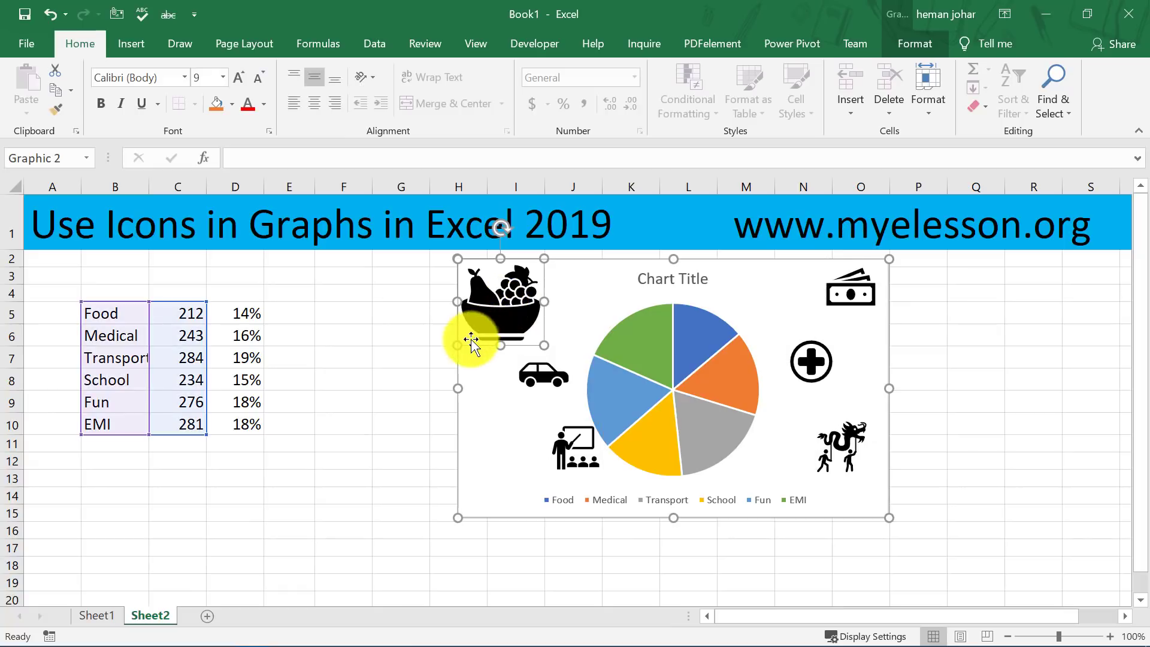
left_click_drag(544, 344, 538, 305)
left_click_drag(548, 382, 541, 381)
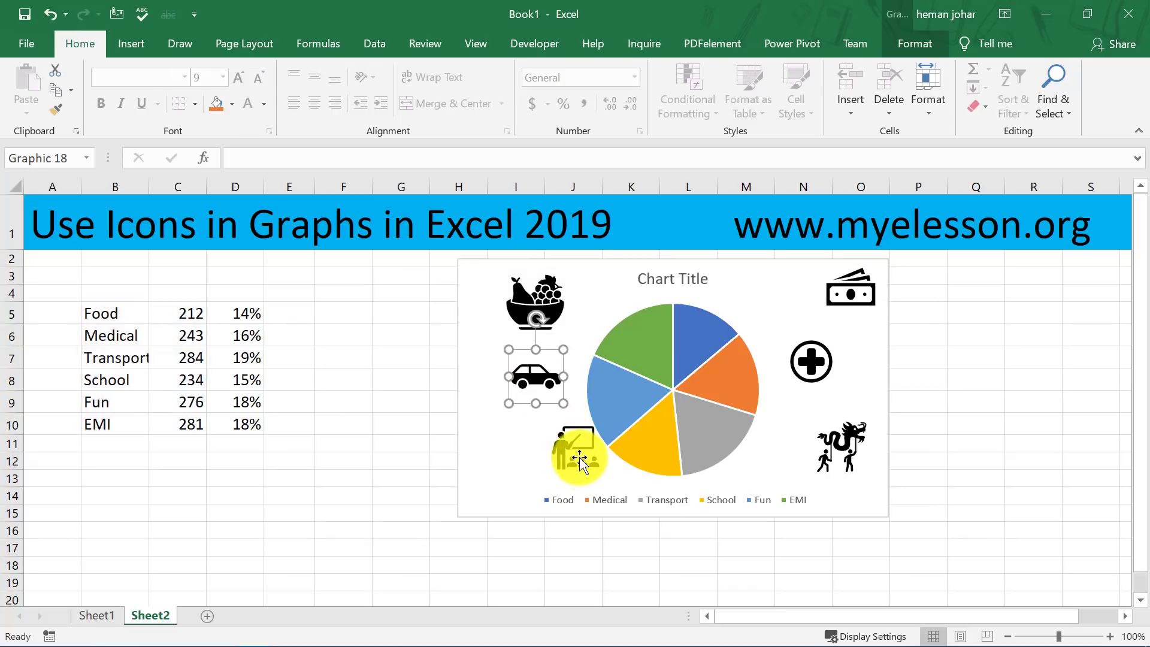
left_click_drag(578, 457, 541, 459)
left_click_drag(837, 451, 817, 457)
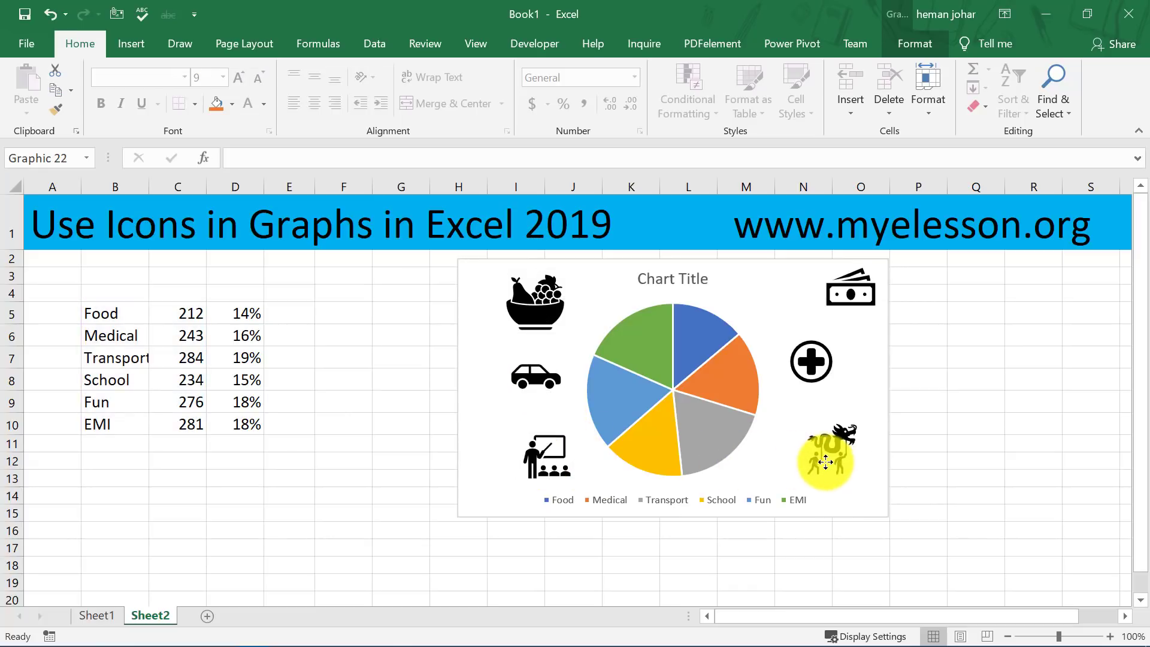
left_click(811, 366)
left_click_drag(811, 366, 809, 372)
left_click_drag(850, 292, 775, 300)
left_click(672, 279)
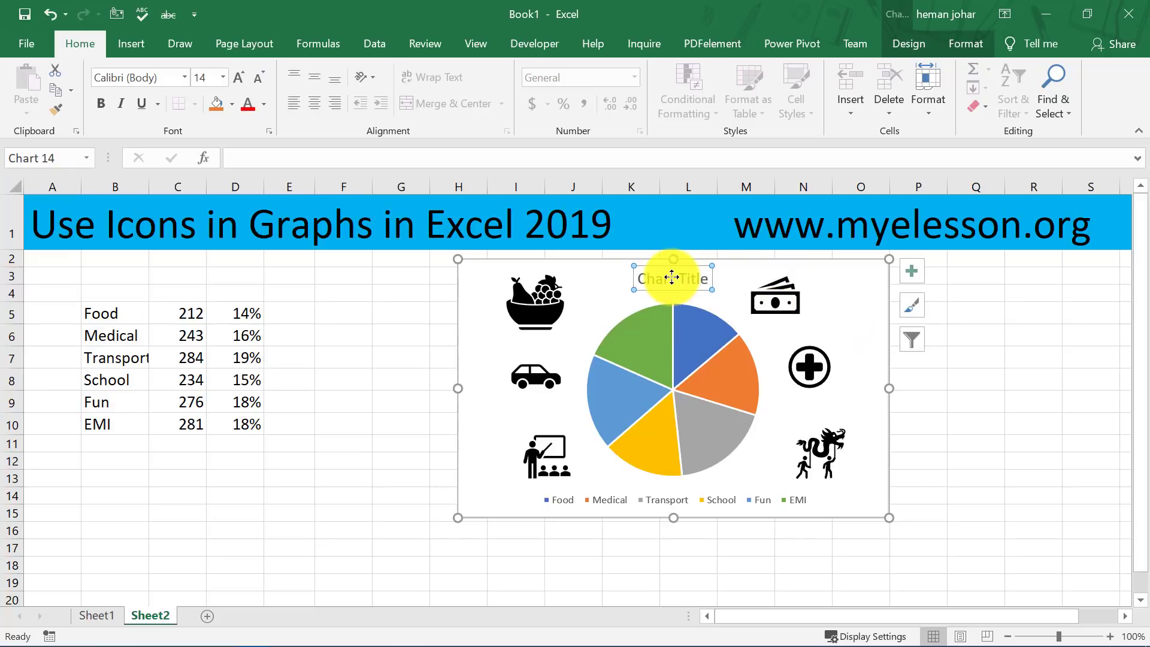
- Delete the chart title and legend, then shift the car icon slightly left and down
key("Delete")
left_click(650, 497)
key("Delete")
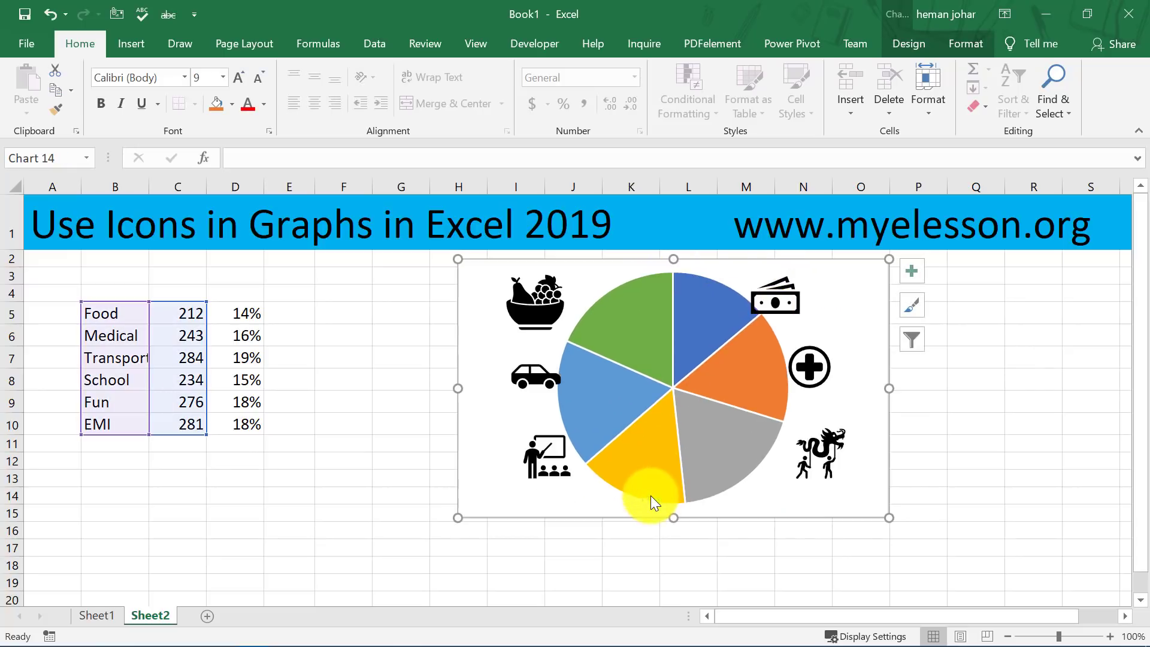
left_click_drag(527, 377, 513, 384)
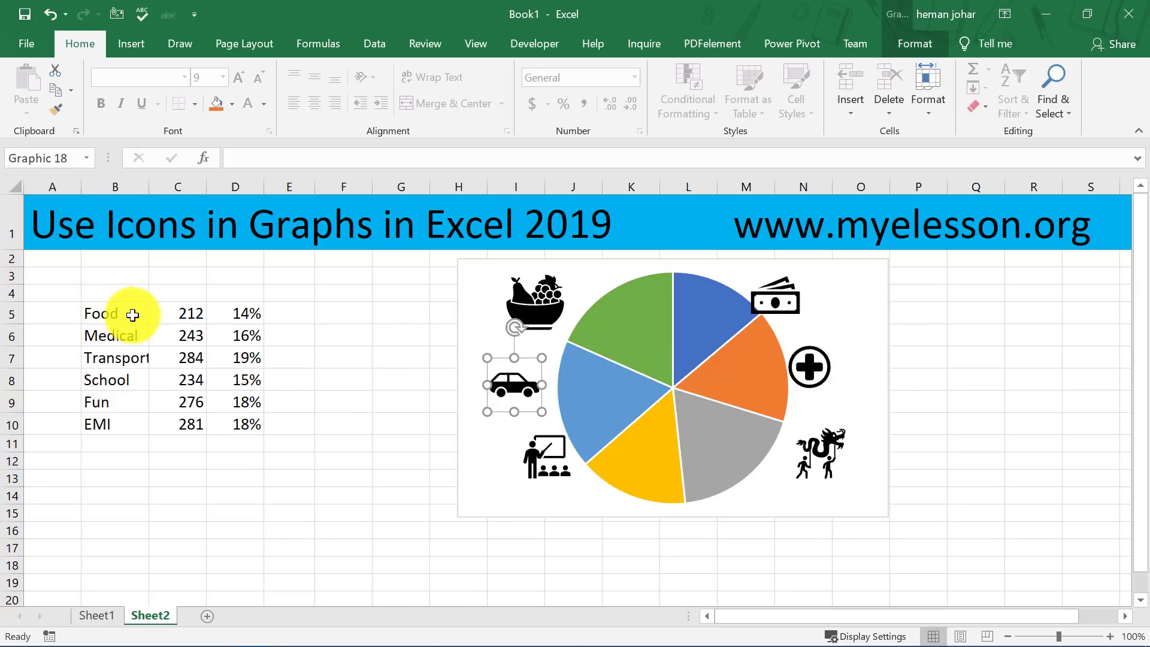
left_click(676, 392)
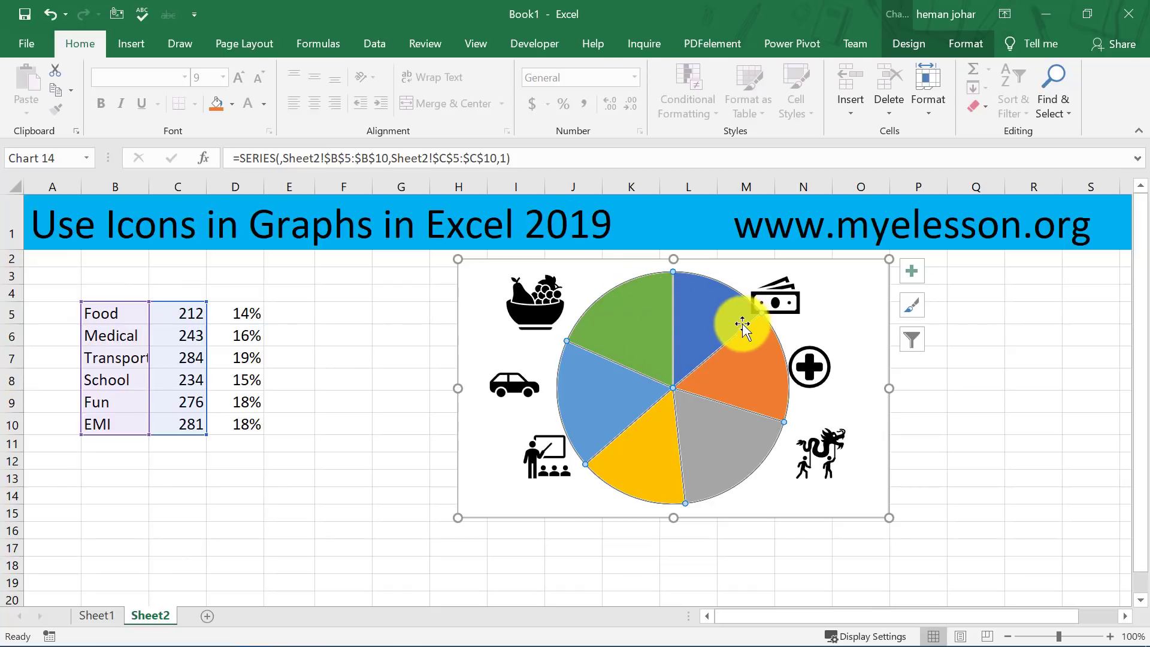
- Apply Quick Layout 5 to the pie so it shows a Chart Title and category labels on each slice
left_click(958, 42)
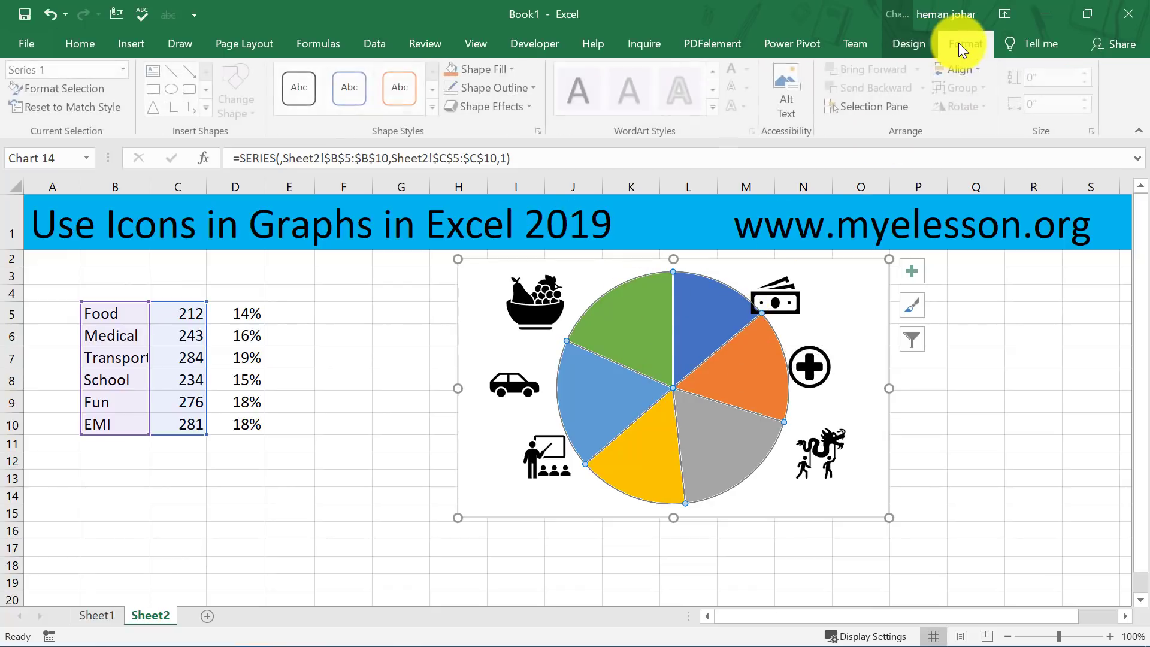
left_click(910, 43)
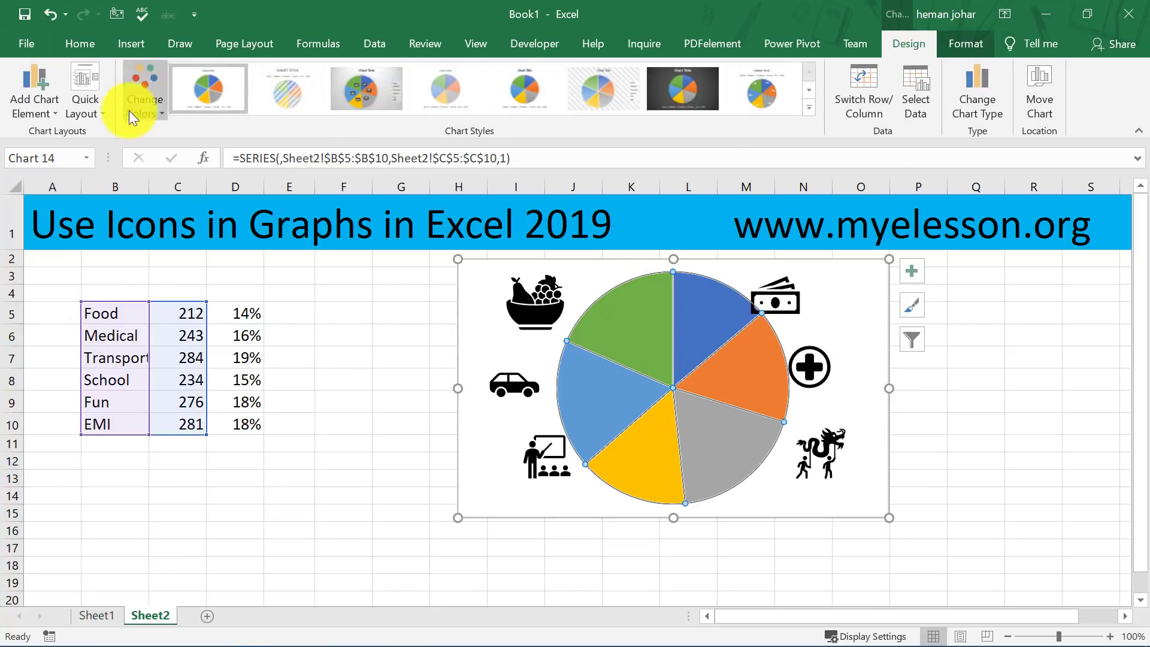
left_click(98, 111)
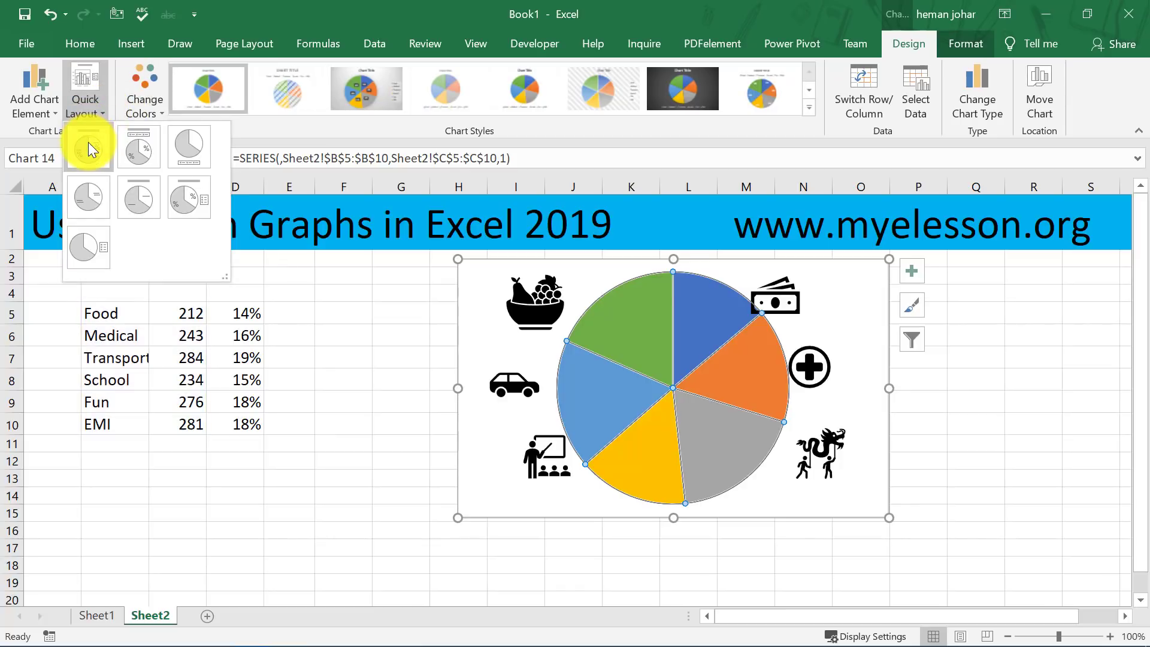
left_click(146, 203)
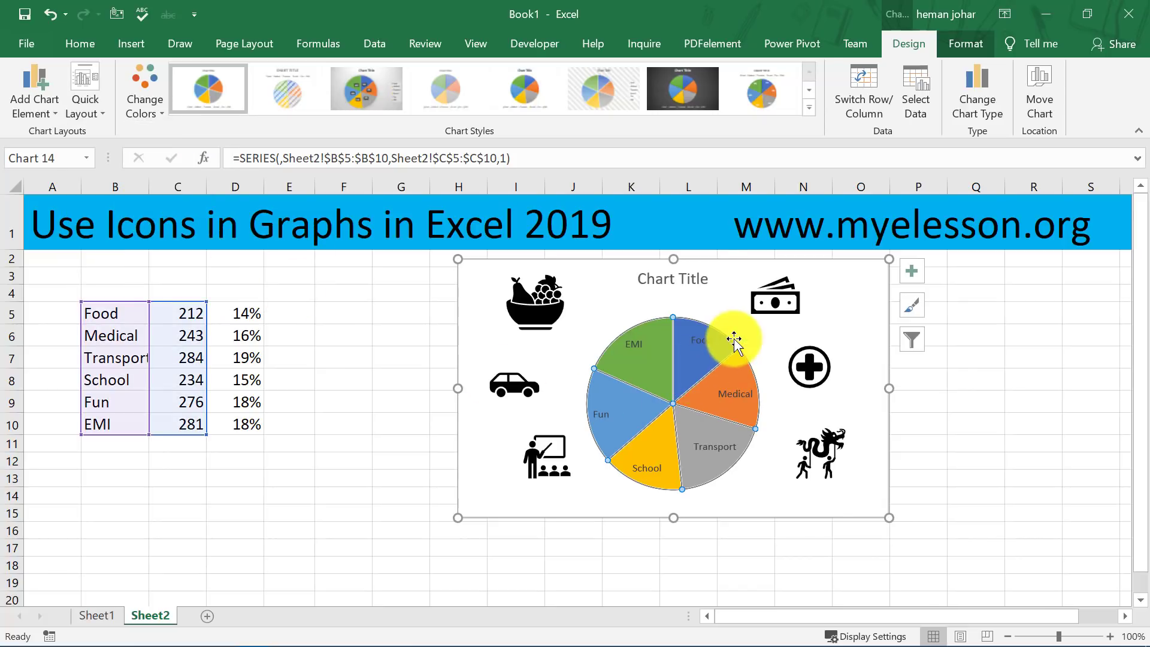
left_click(991, 430)
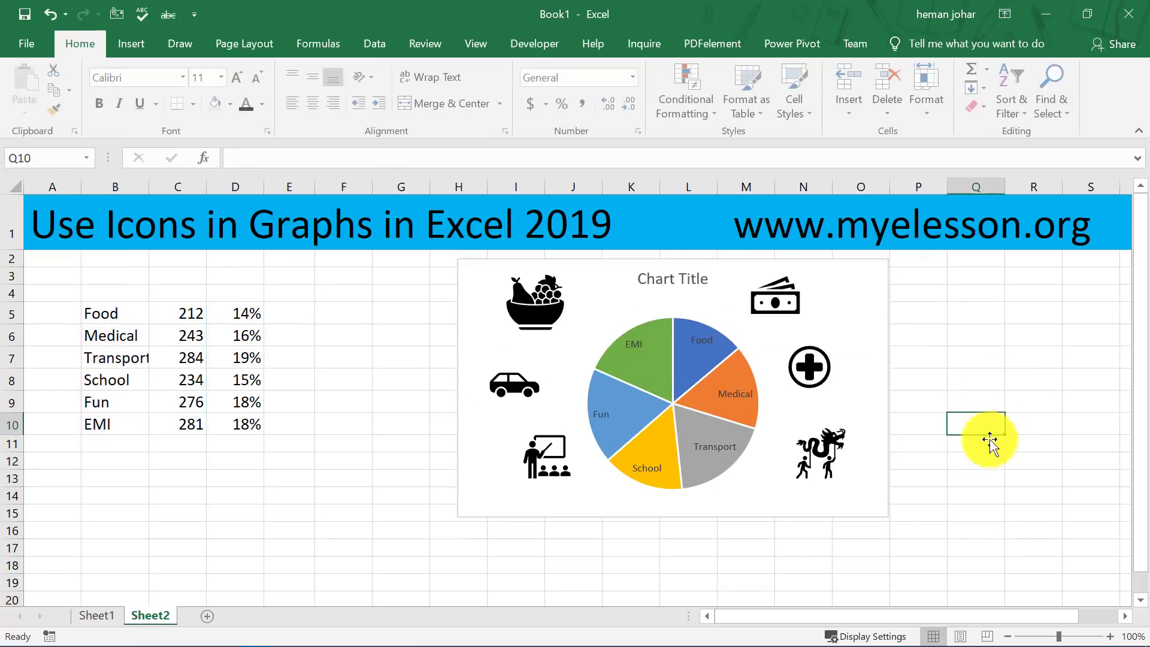
- Drag the food, car, dragon, teacher, medical and money icons beside their matching slices
left_click_drag(539, 296, 609, 306)
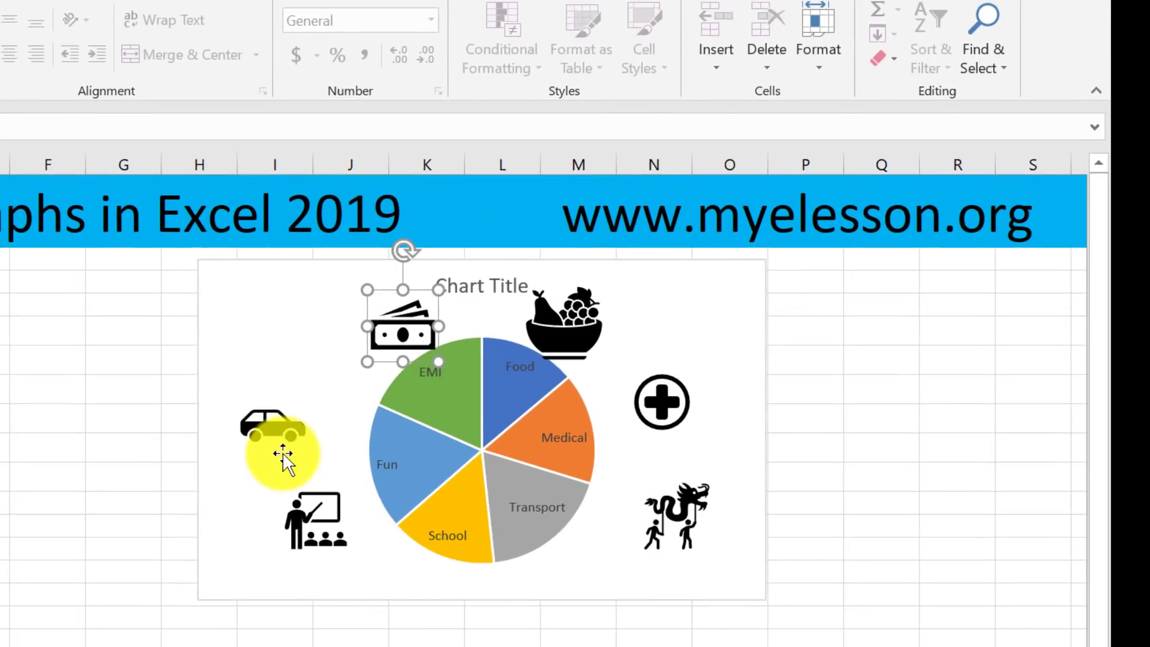
left_click_drag(289, 427, 612, 543)
left_click_drag(682, 511, 341, 442)
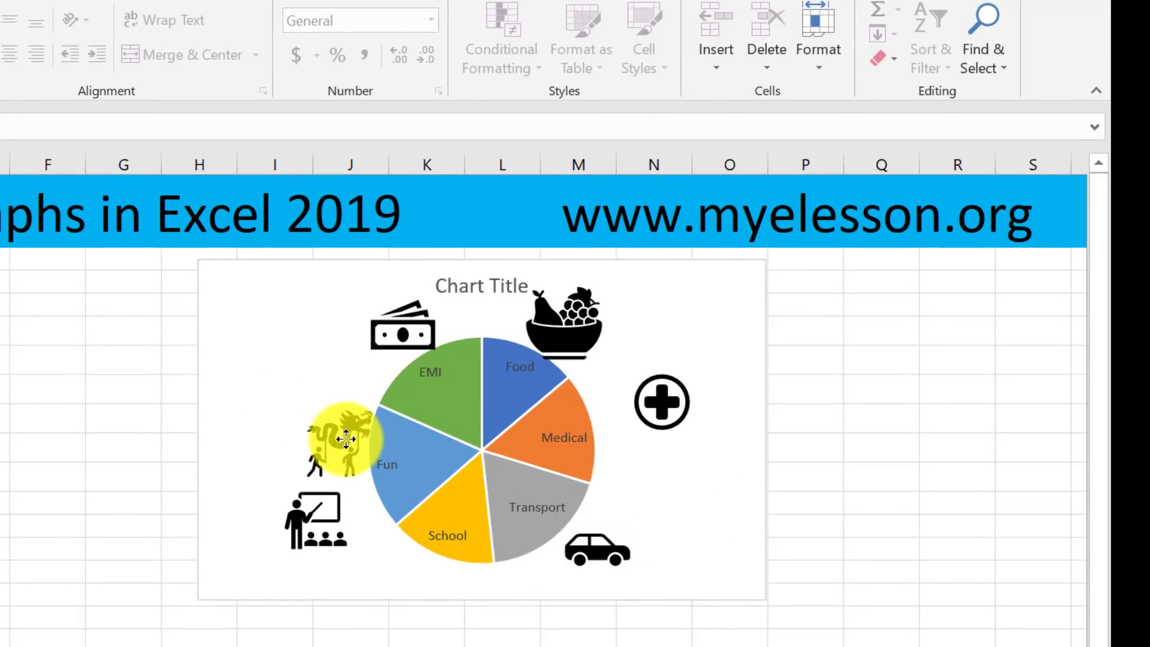
left_click_drag(314, 527, 414, 572)
left_click_drag(660, 411, 640, 433)
left_click_drag(334, 454, 261, 450)
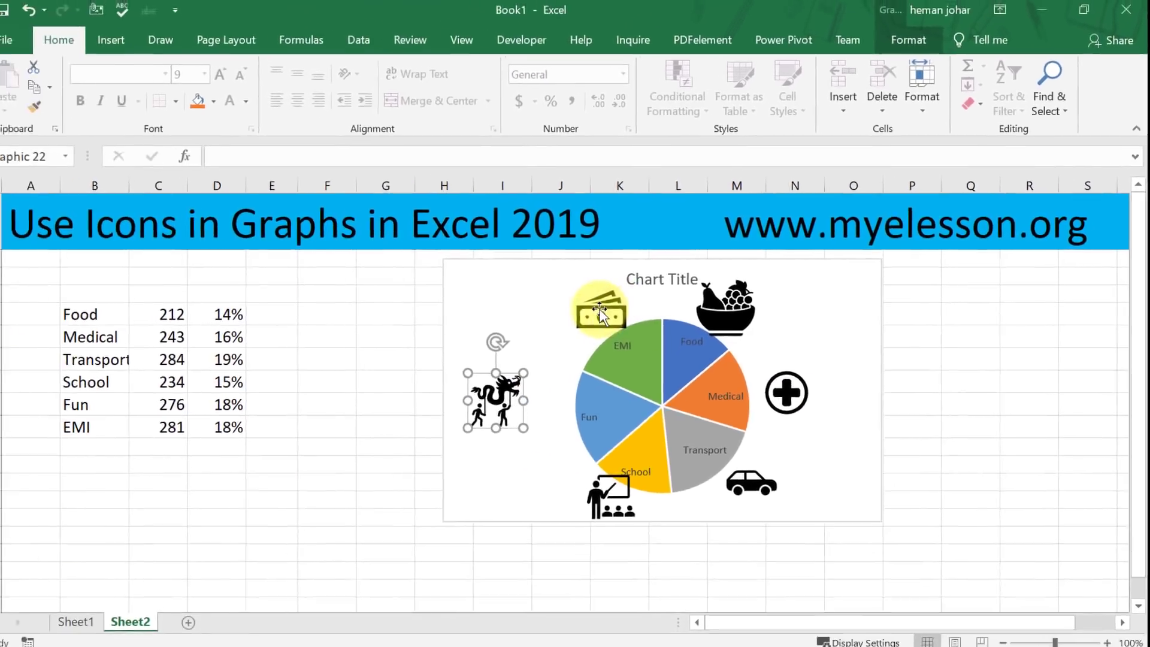
left_click_drag(600, 312, 572, 306)
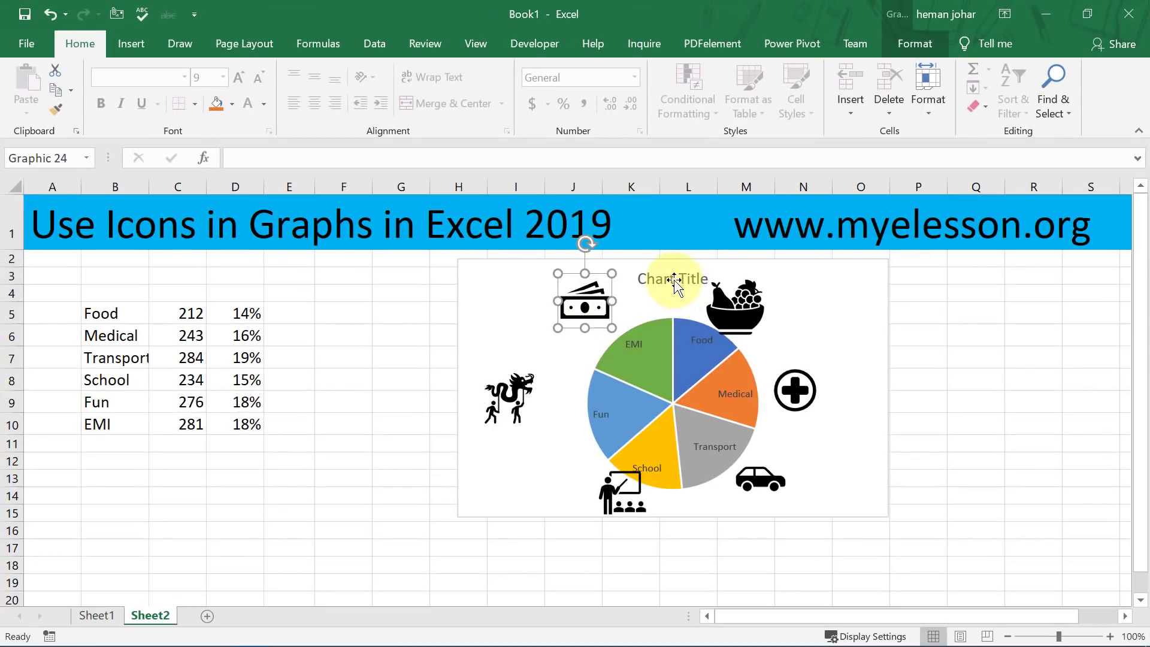
- Delete the chart title, move the fruit bowl beside Food, and enlarge the chart down-right
left_click(663, 280)
key("Delete")
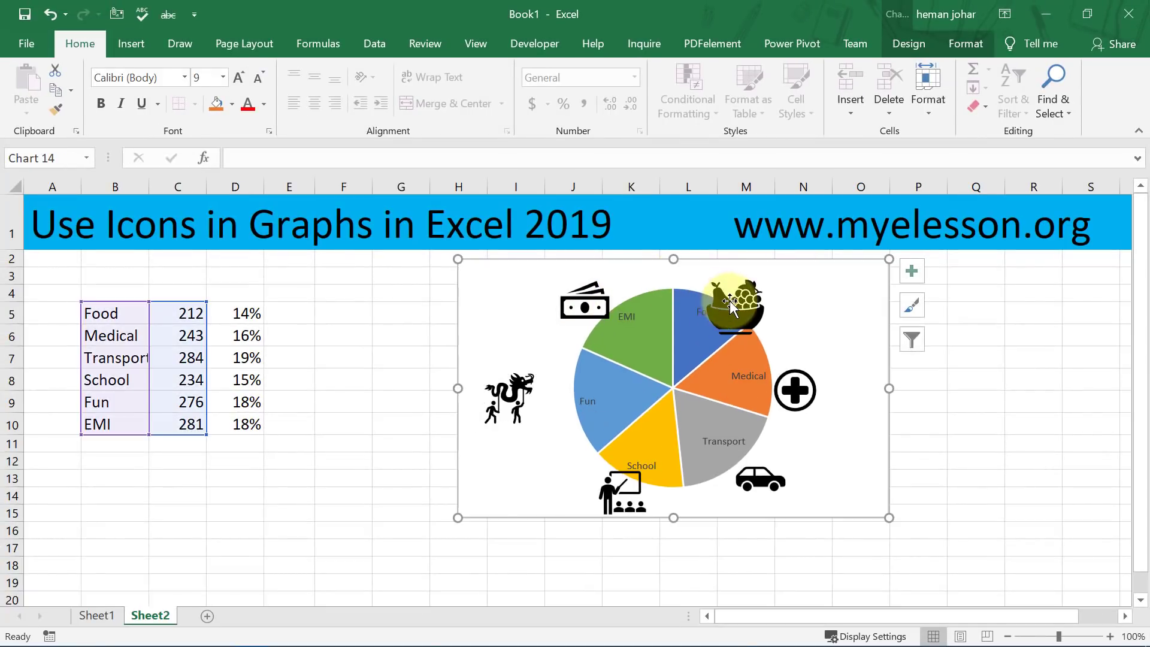
left_click_drag(736, 298, 761, 284)
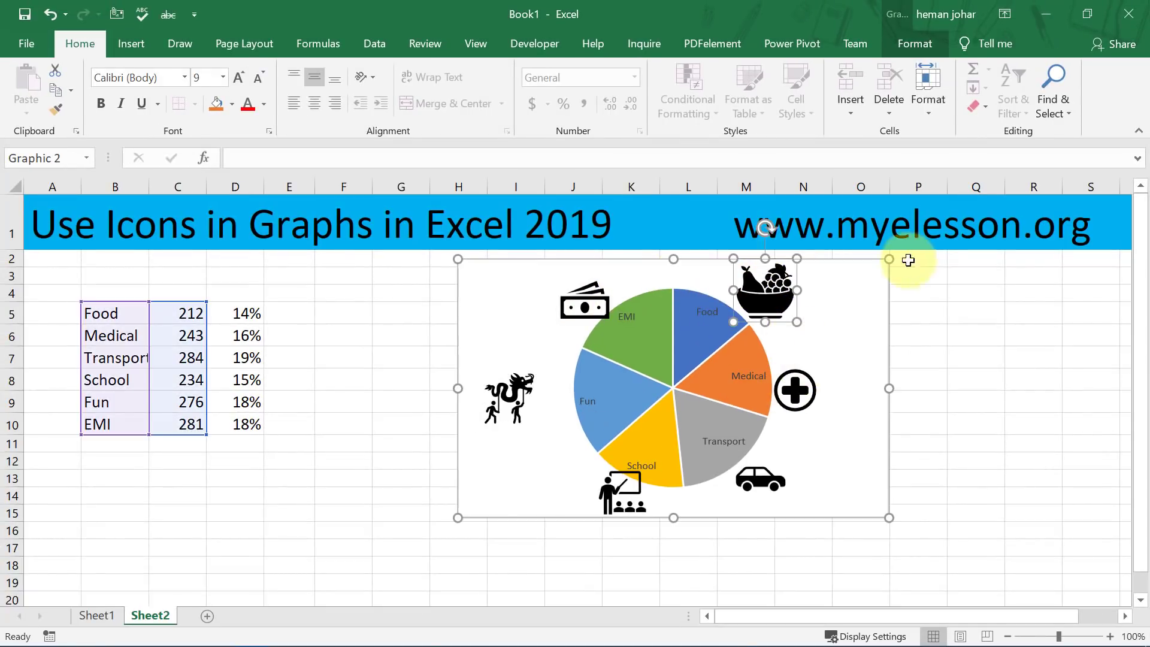
left_click_drag(891, 519, 1017, 580)
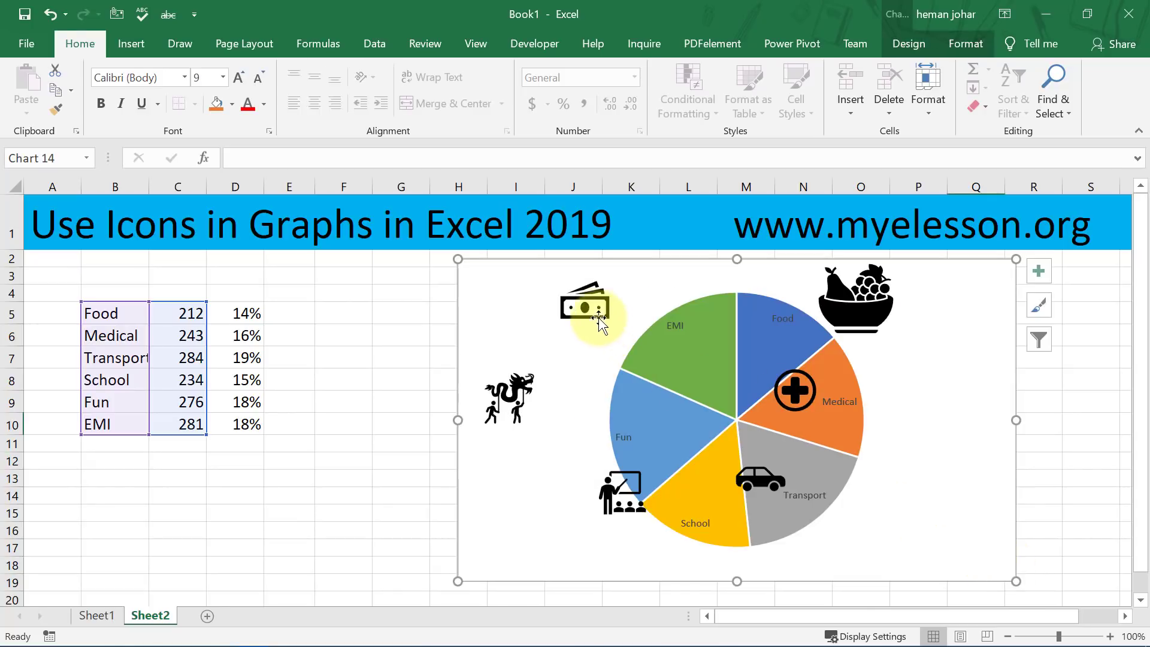
- Place the money, dragon, teacher, medical and fruit bowl icons onto their slices, shrinking the fruit bowl
left_click_drag(589, 310, 695, 360)
left_click_drag(535, 413, 694, 444)
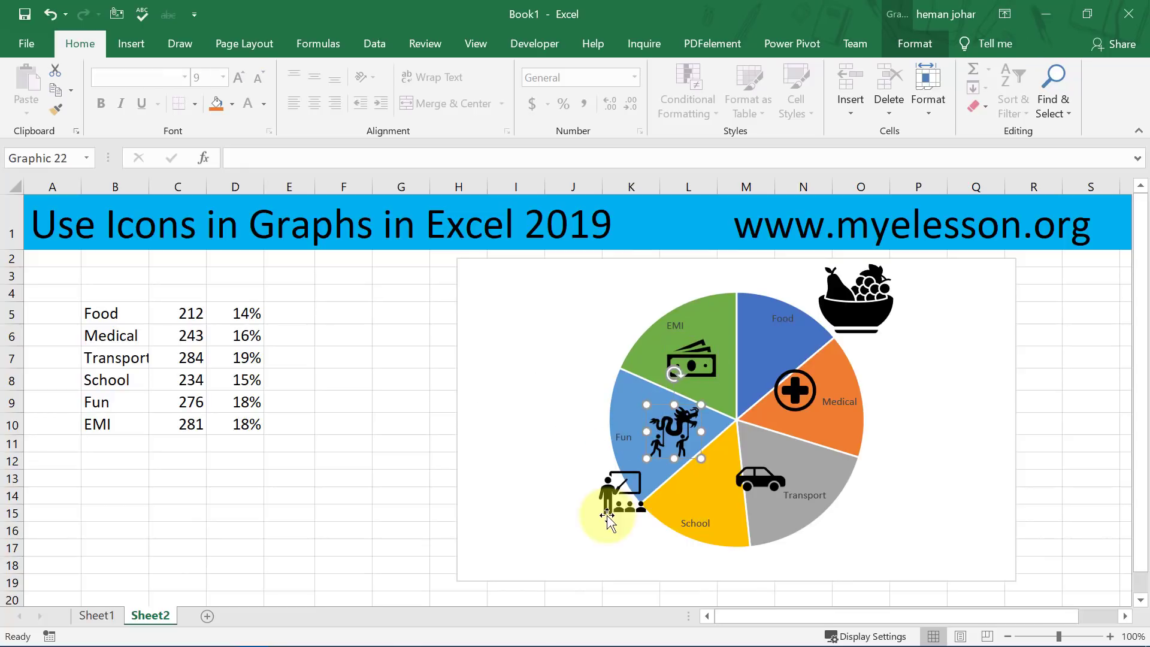
left_click_drag(634, 491, 775, 470)
left_click_drag(799, 392, 798, 406)
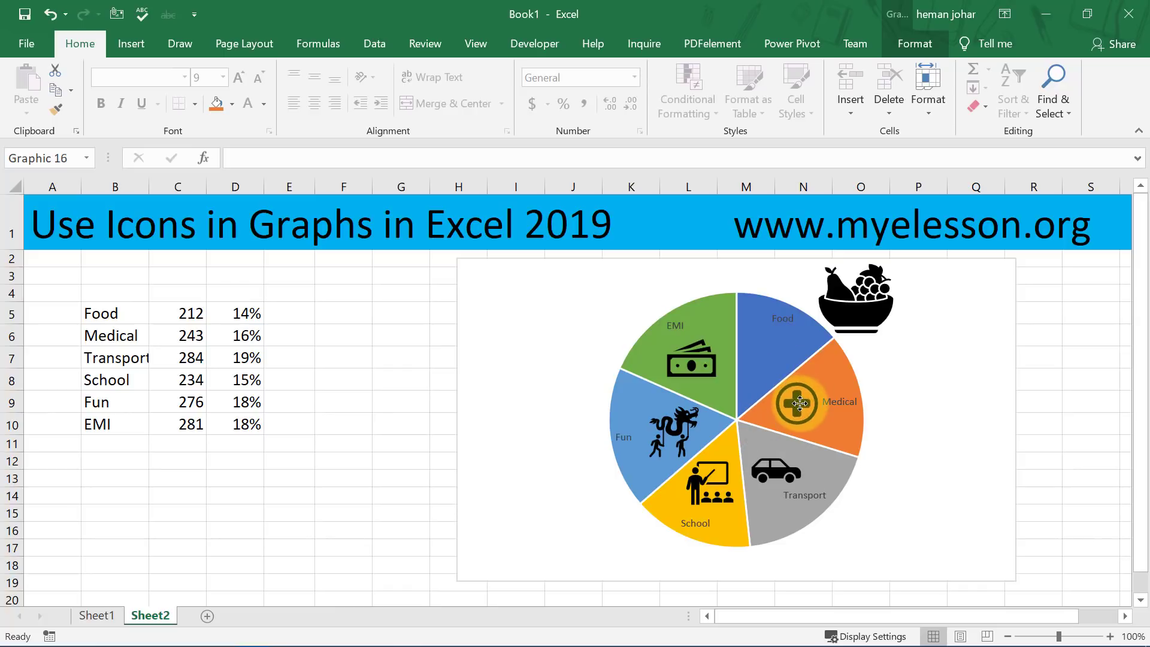
left_click_drag(858, 306, 770, 352)
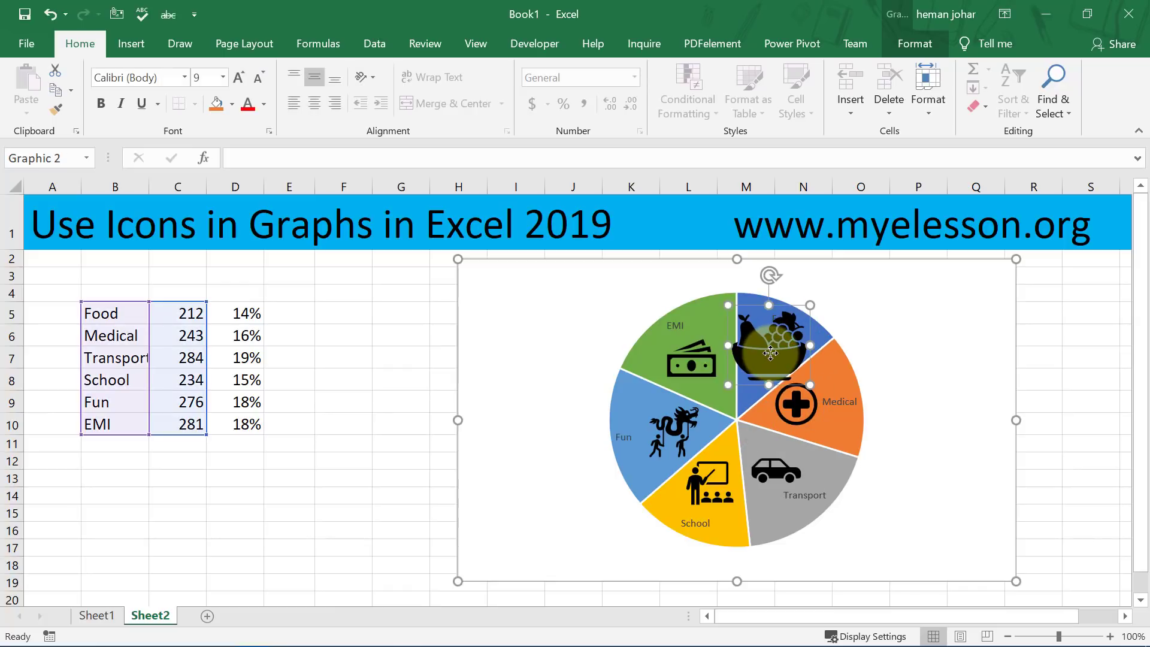
left_click_drag(730, 387, 760, 365)
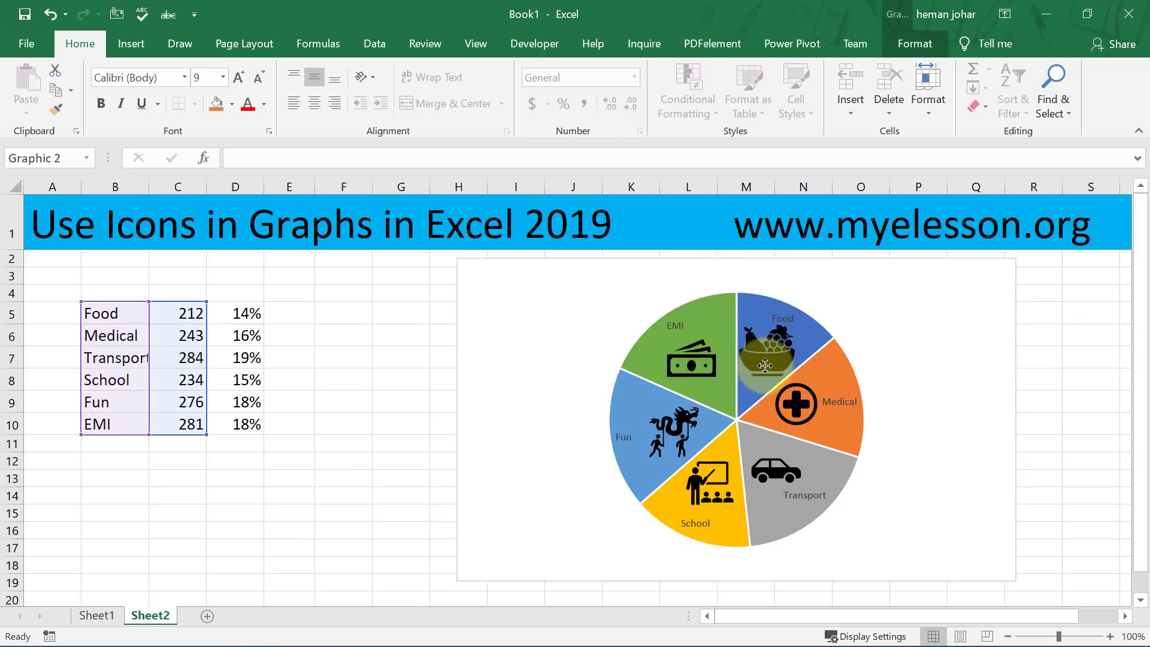
- Move the EMI icon out to the upper left and the Food icon to the upper right
left_click(911, 371)
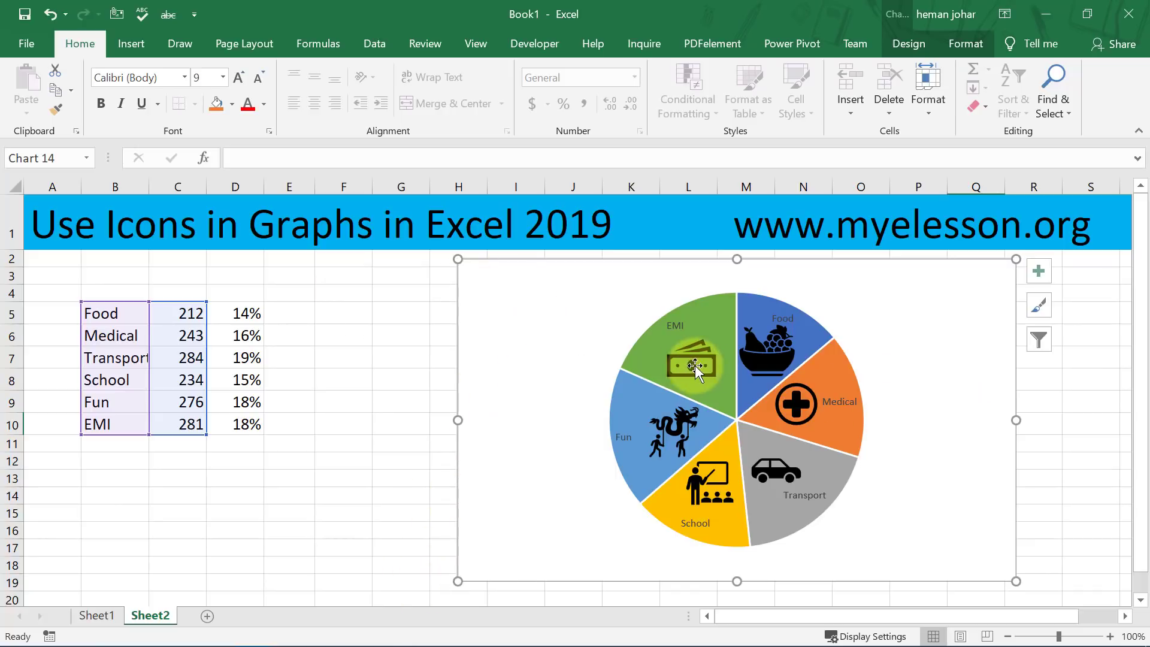
left_click_drag(694, 365, 619, 297)
left_click_drag(766, 351, 828, 303)
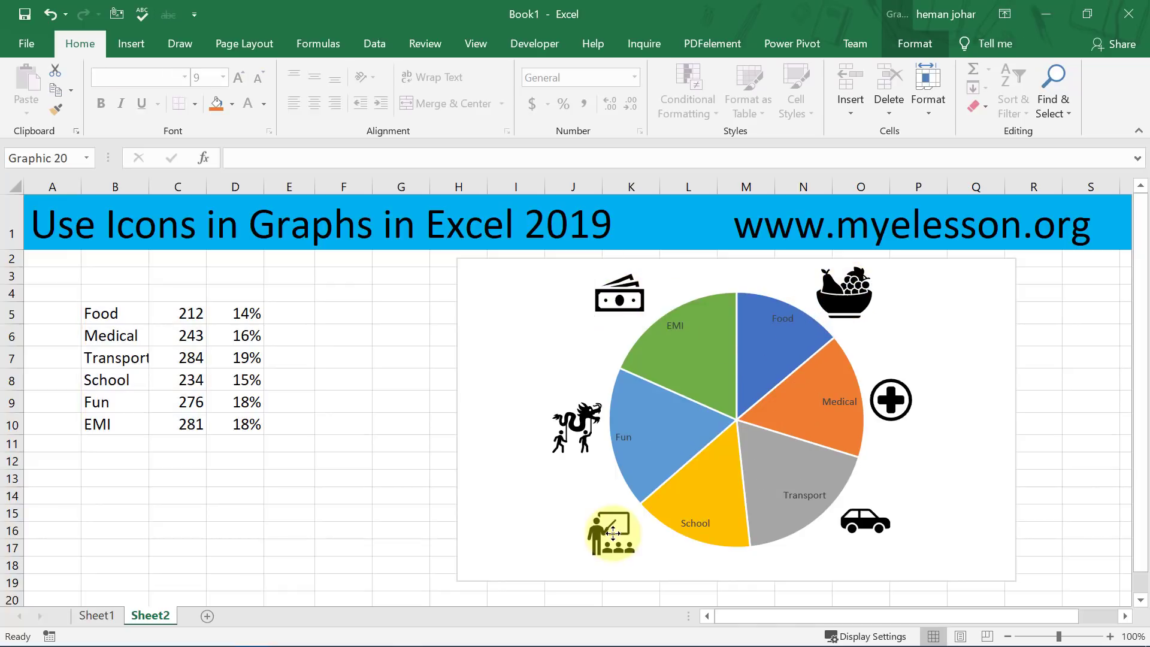
- Apply the Quick Layout with a chart title, legend and percentage labels to the pie
left_click(674, 327)
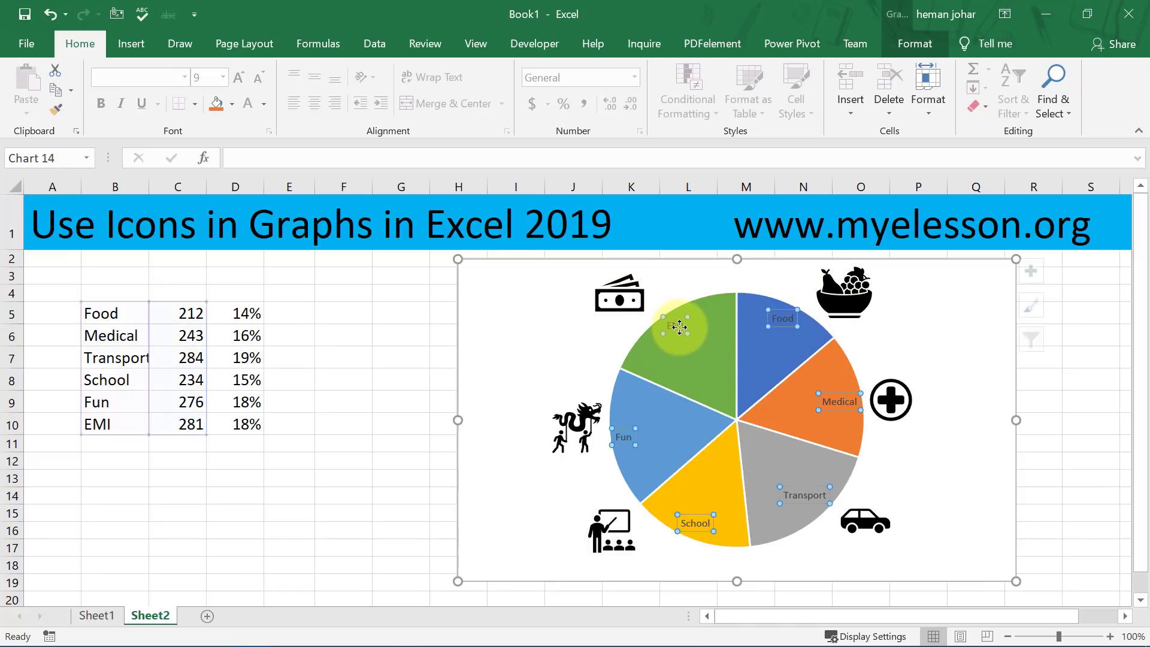
left_click(908, 45)
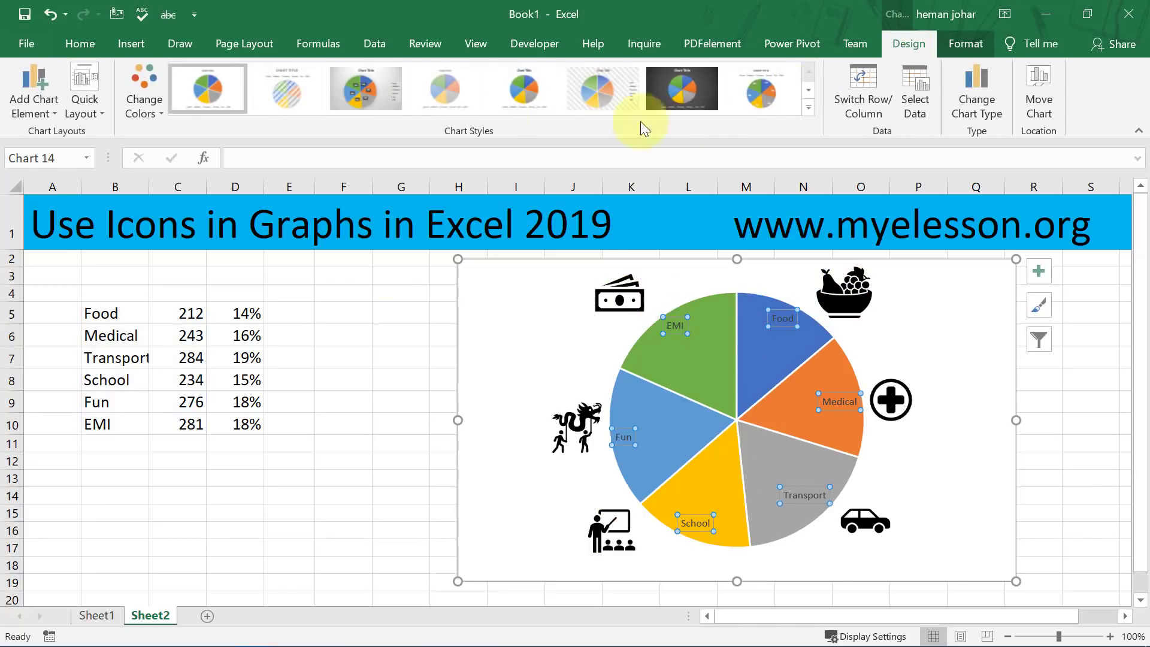
left_click(92, 116)
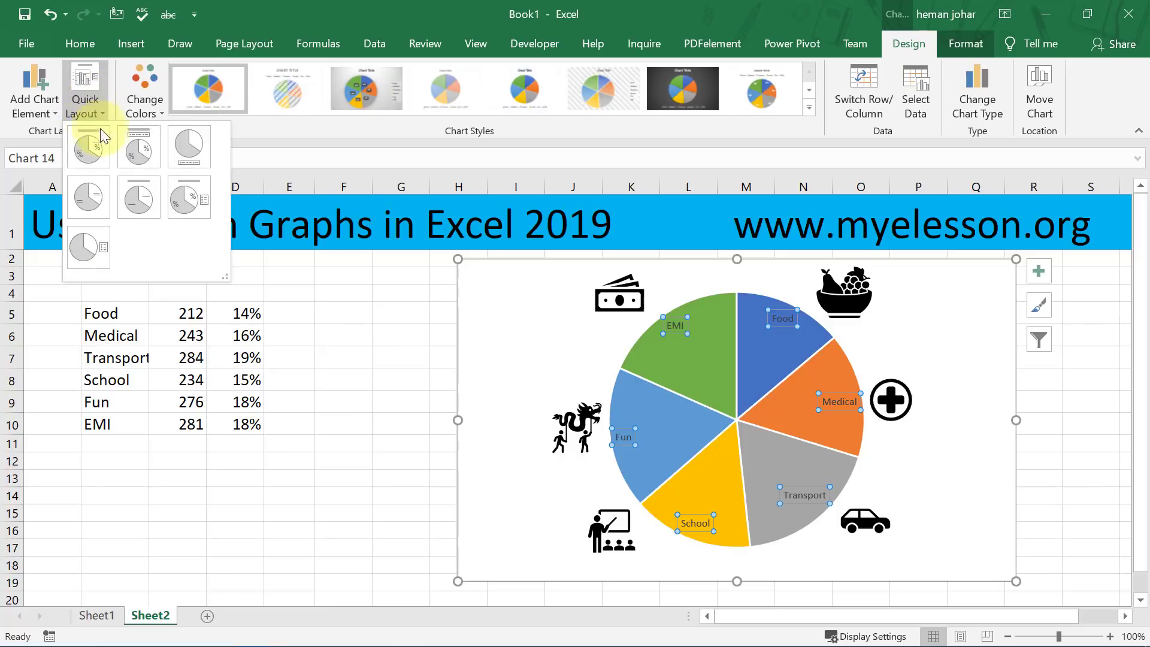
left_click(177, 195)
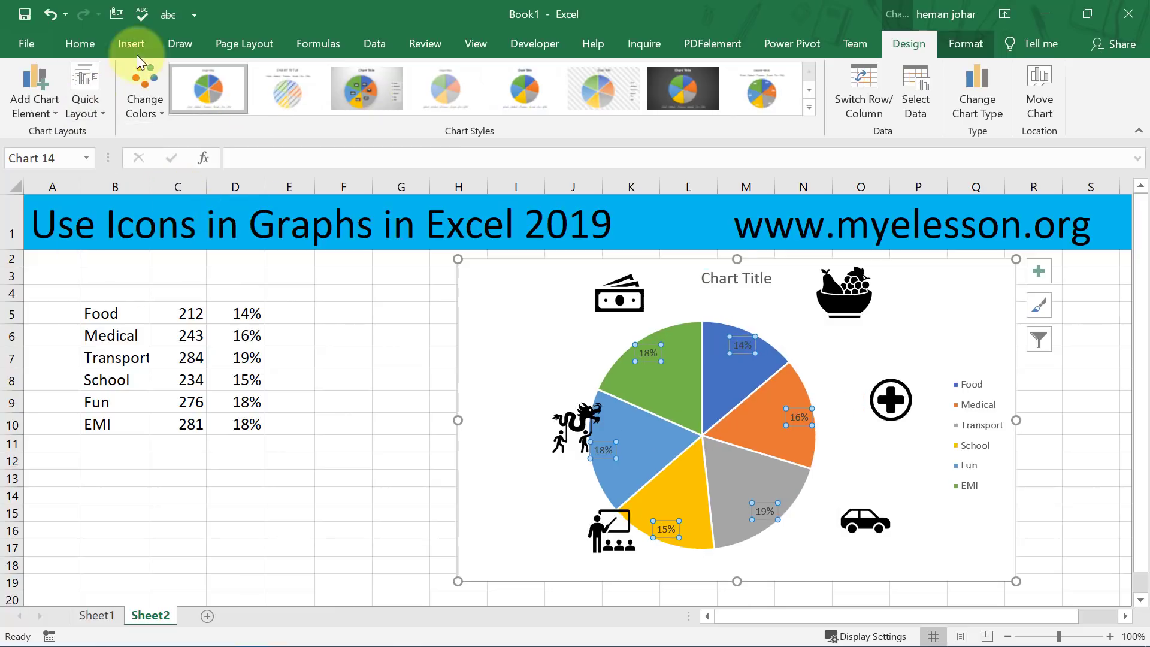
- Make the percentage data labels 18-point bold
left_click(84, 43)
left_click(223, 78)
left_click(204, 176)
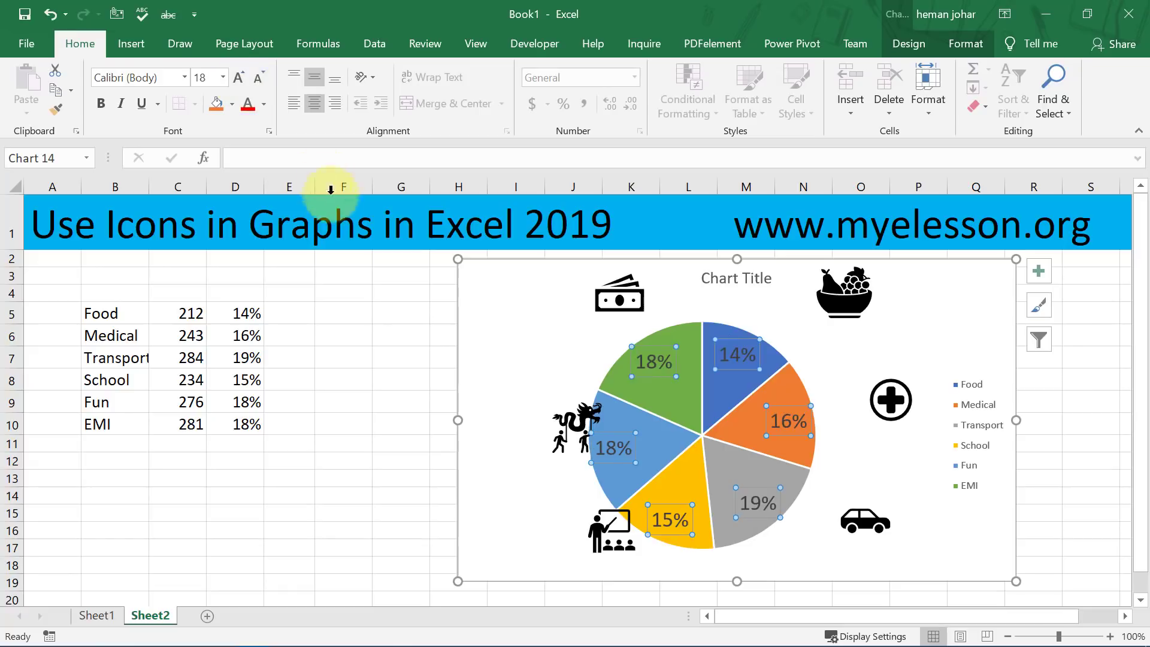
key("ctrl+b")
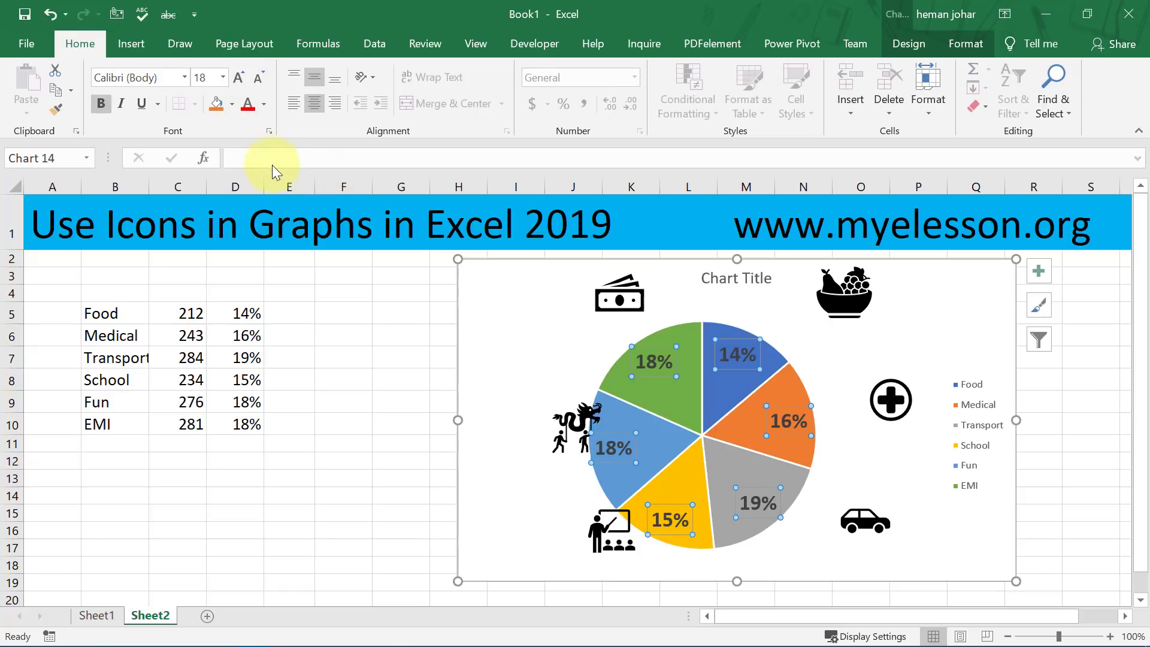
left_click(608, 297)
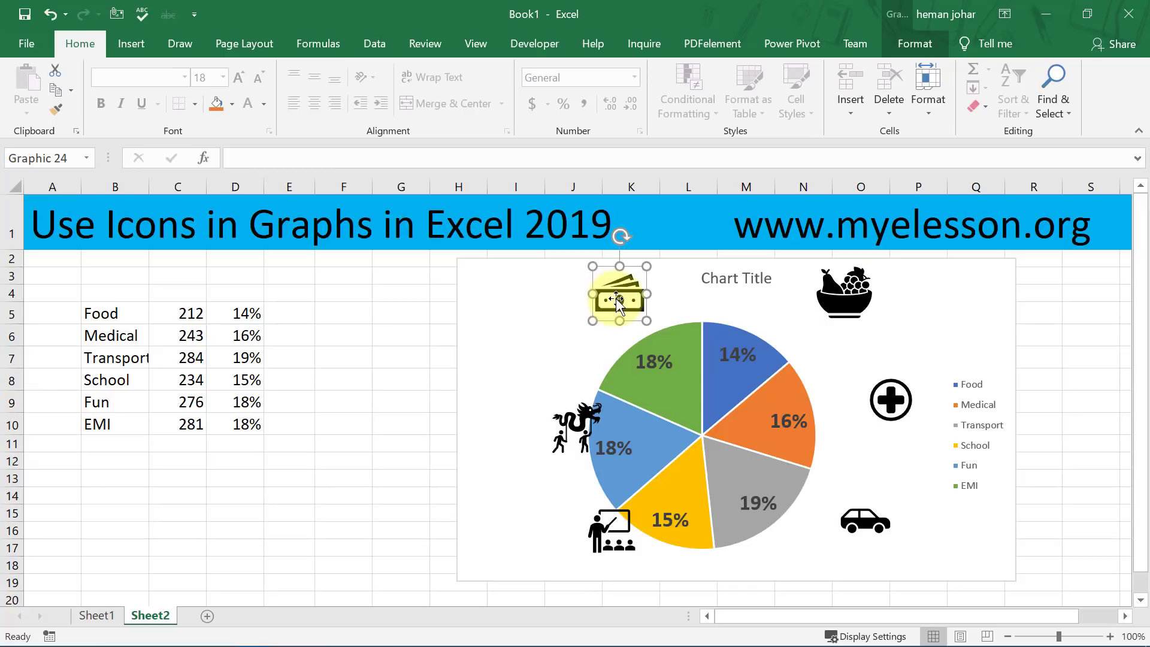
- Fill the money icon green, the dragon icon blue and the school icon gold
left_click(229, 102)
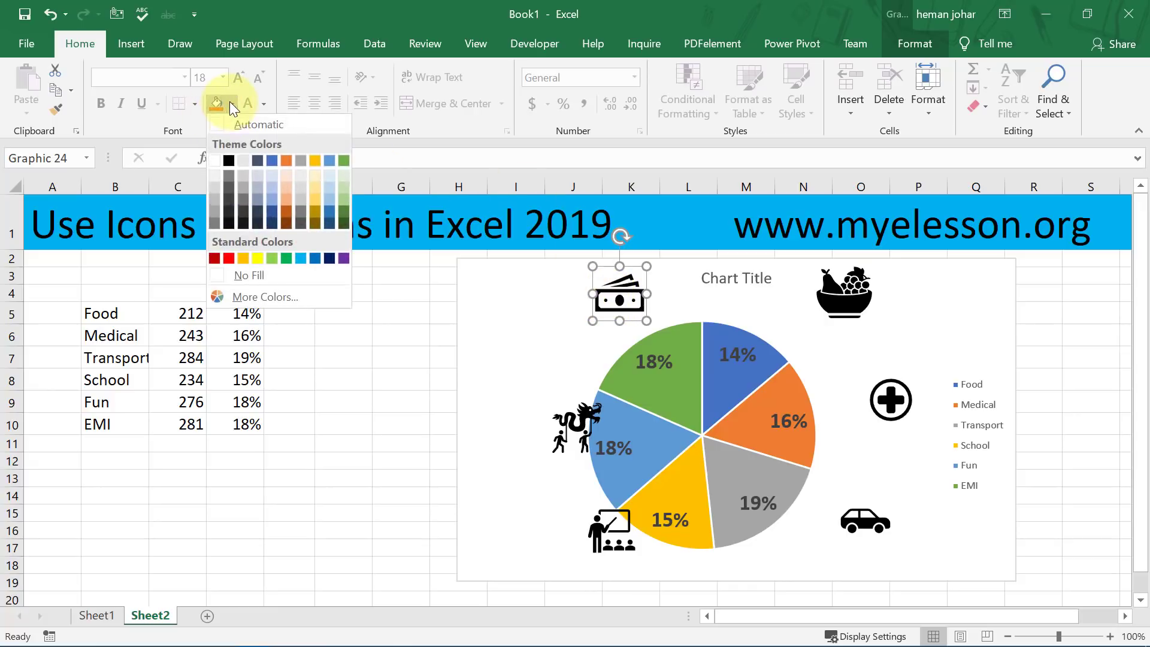
left_click(343, 161)
left_click(575, 427)
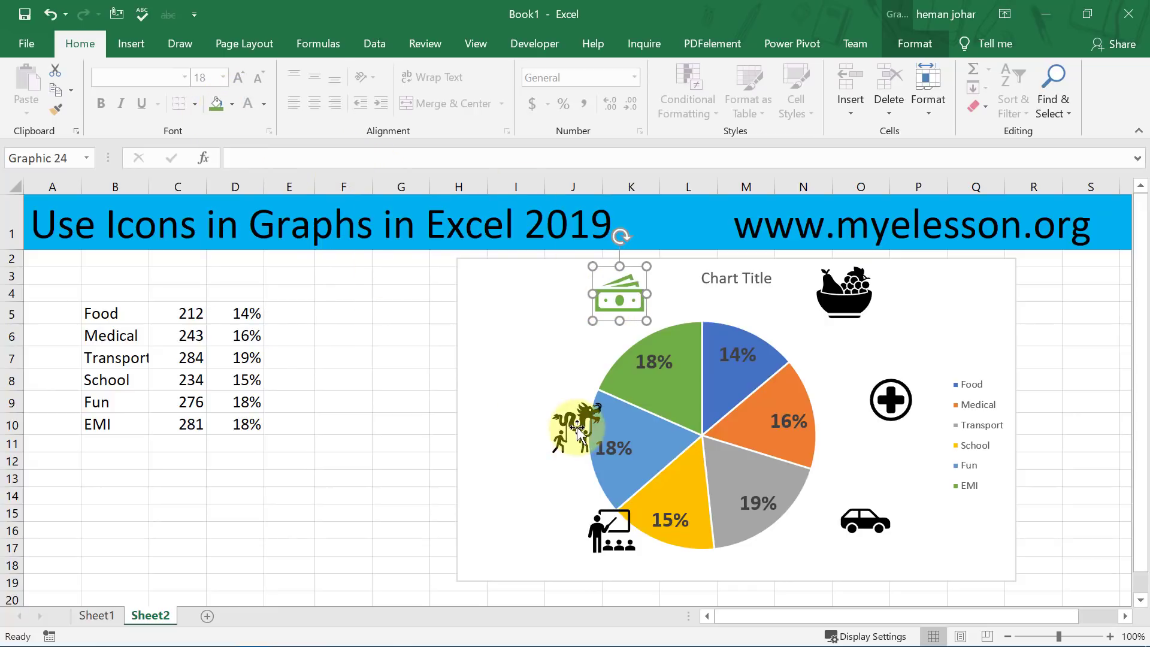
left_click(231, 104)
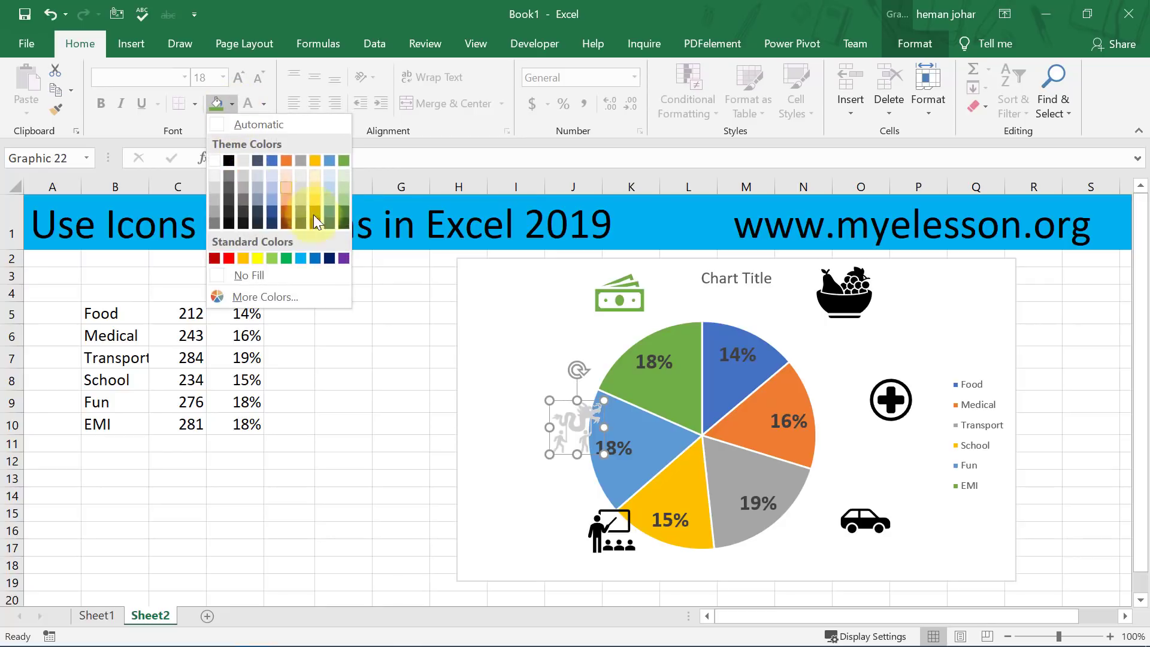
left_click(332, 160)
left_click(610, 528)
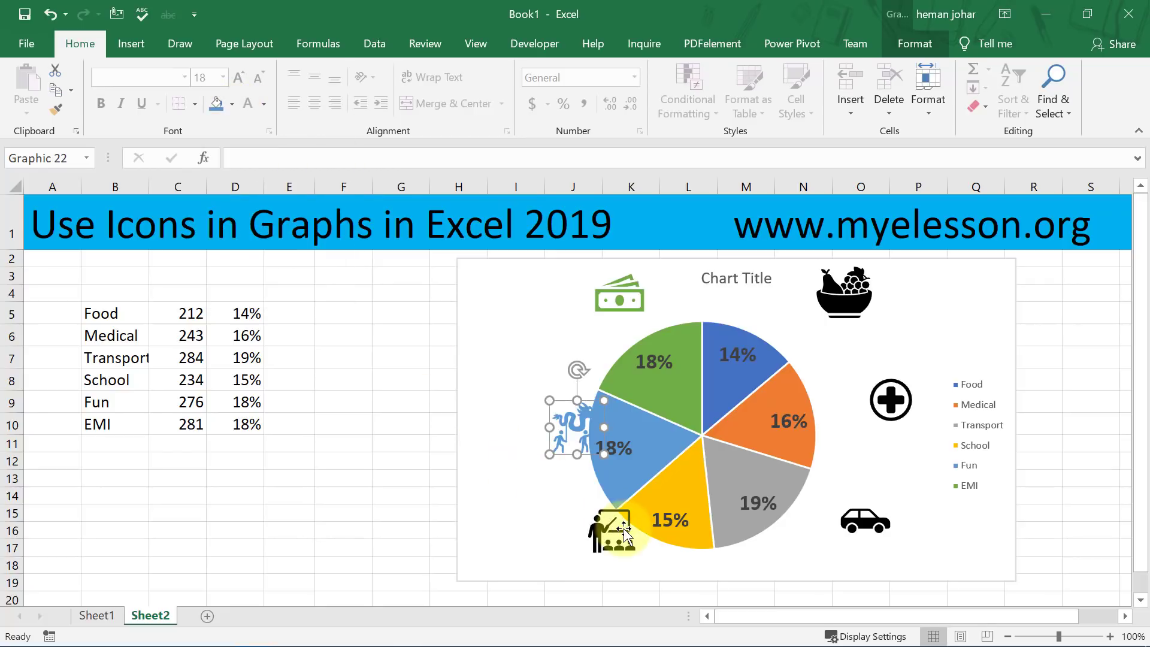
left_click(231, 105)
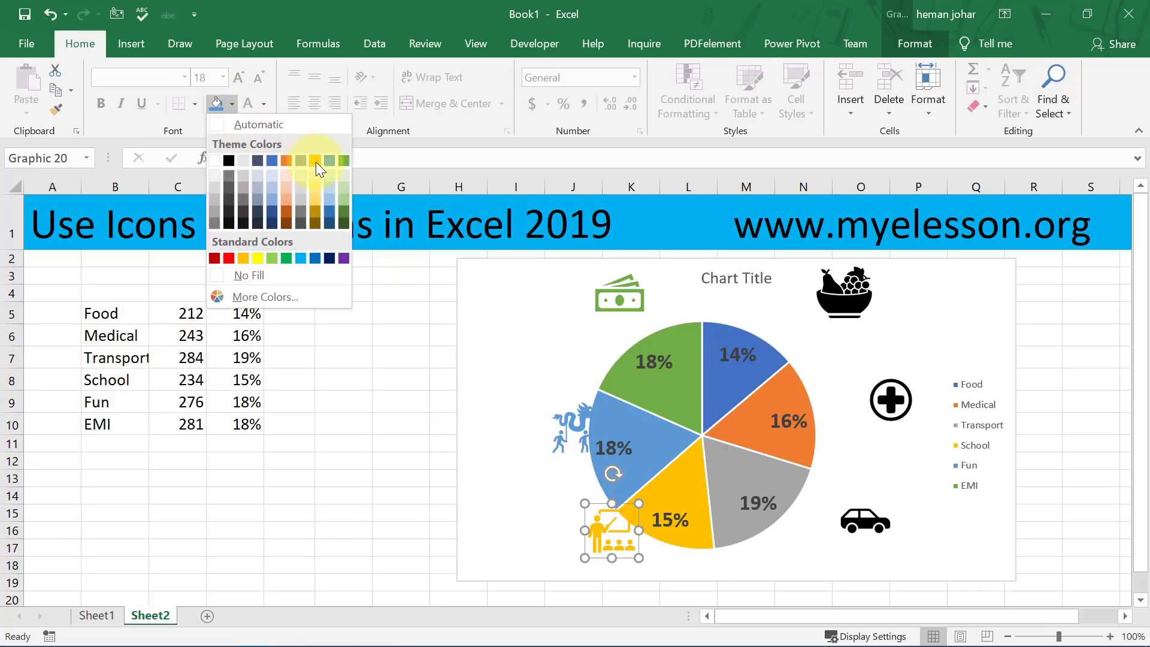
left_click(315, 162)
- Fill the car icon grey and the medical plus icon orange
left_click(862, 519)
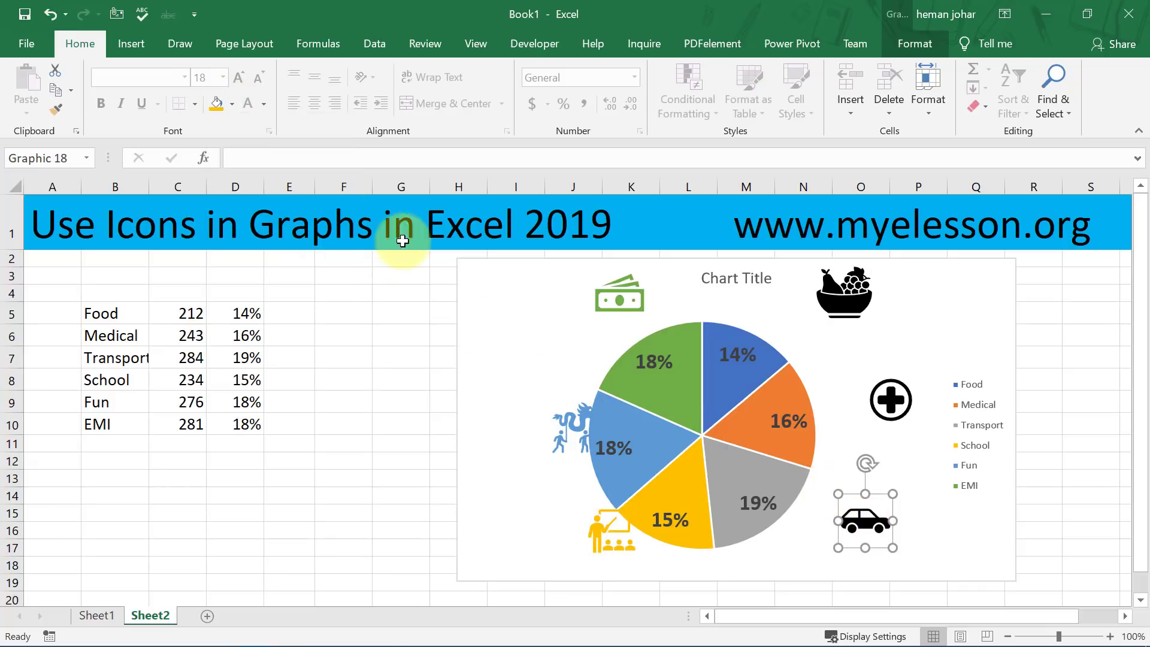
left_click(232, 105)
left_click(301, 160)
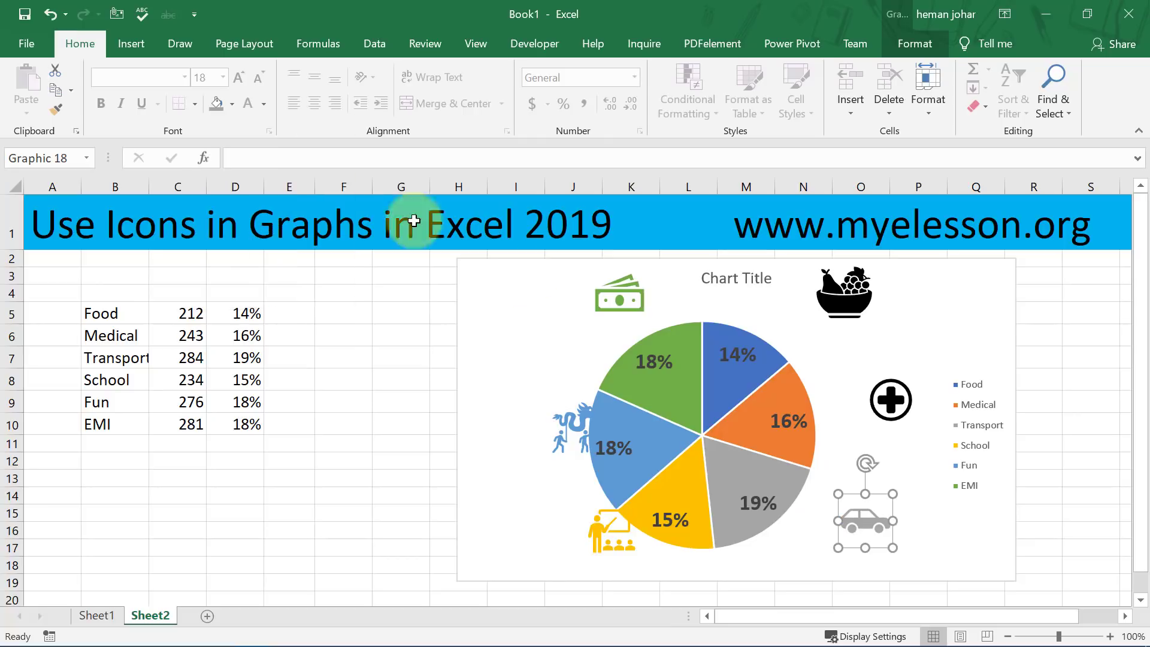
left_click(891, 400)
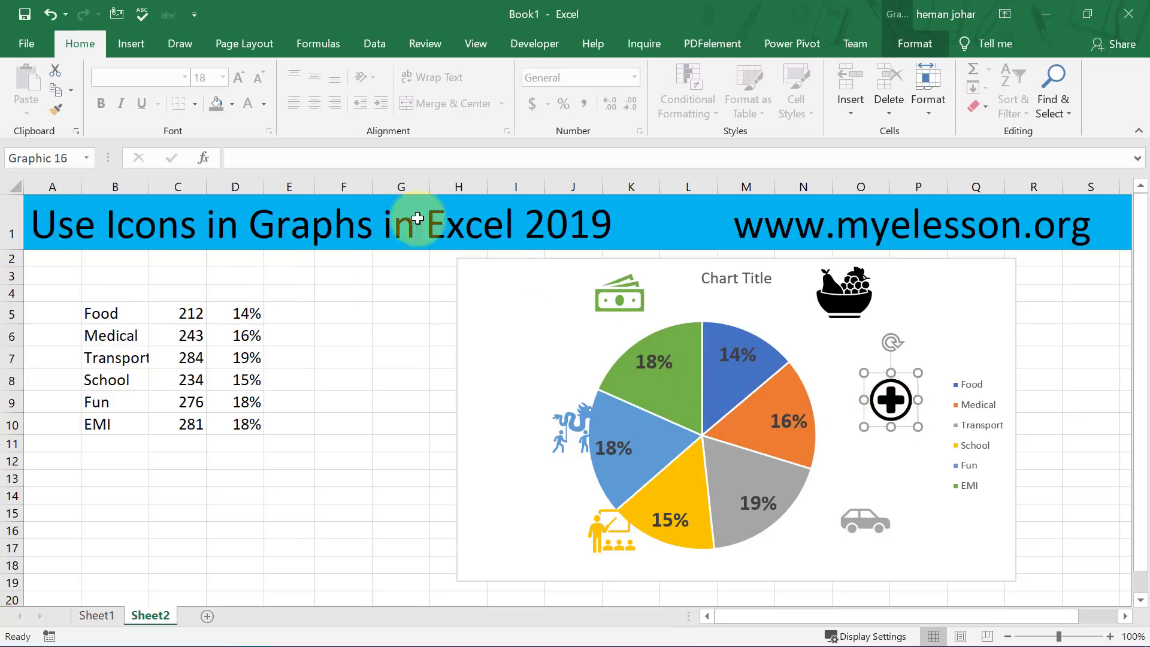
left_click(232, 106)
left_click(285, 160)
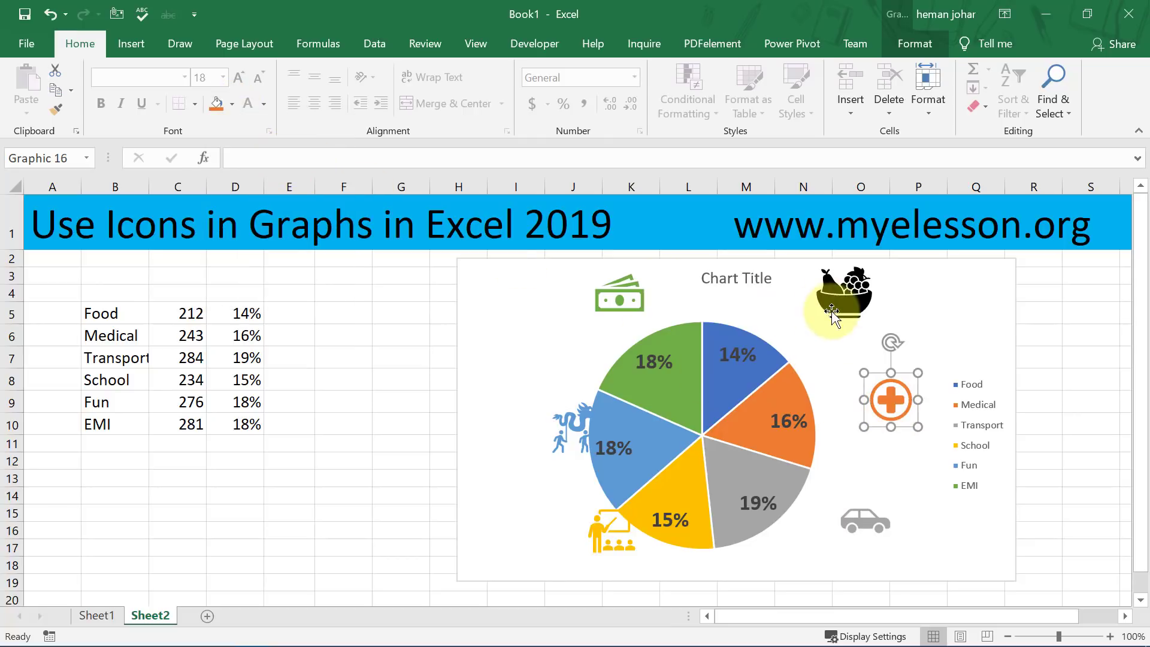
- Move the fruit bowl icon beside its slice and fill it blue
left_click_drag(834, 306, 782, 322)
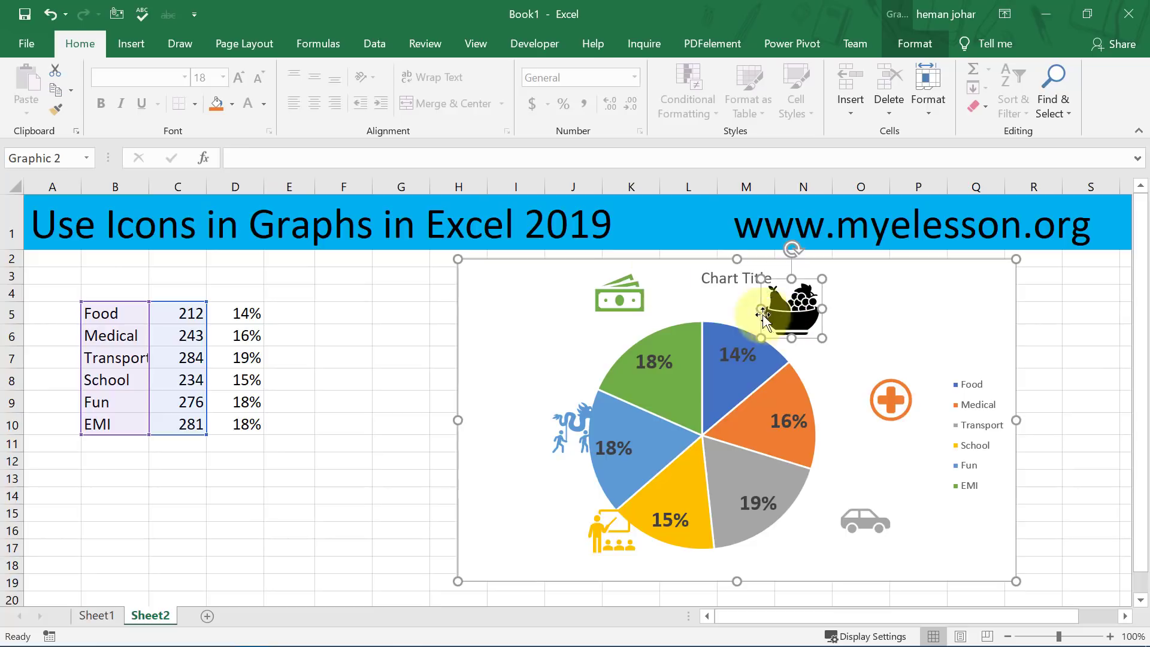
left_click(231, 105)
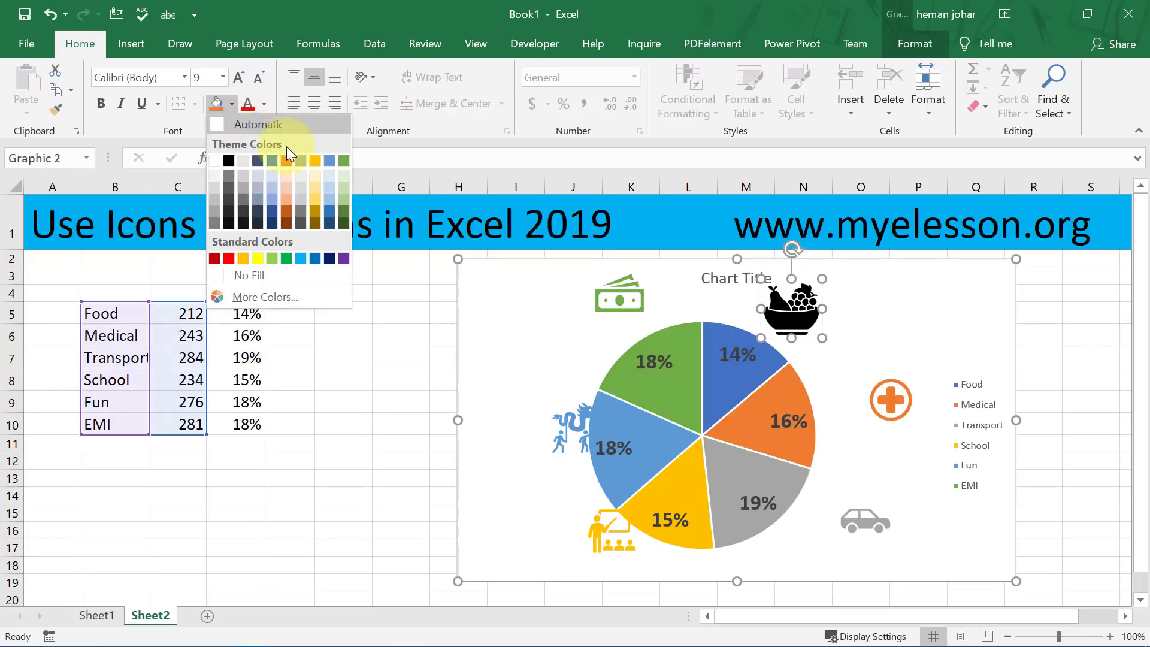
left_click(275, 159)
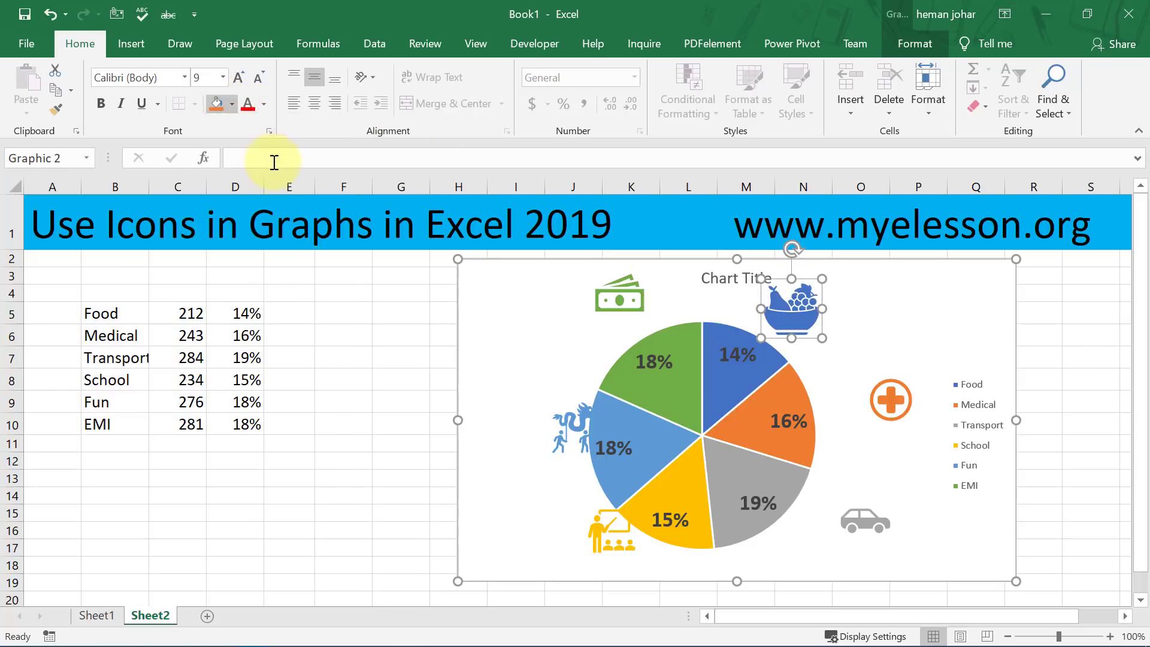
left_click(343, 420)
- Nudge the money icon toward the green slice and the dragon beside the blue slice
mouse_move(617, 292)
left_mouse_down()
mouse_move(672, 376)
mouse_move(616, 310)
left_mouse_up()
left_click_drag(560, 424, 557, 426)
left_click(615, 318)
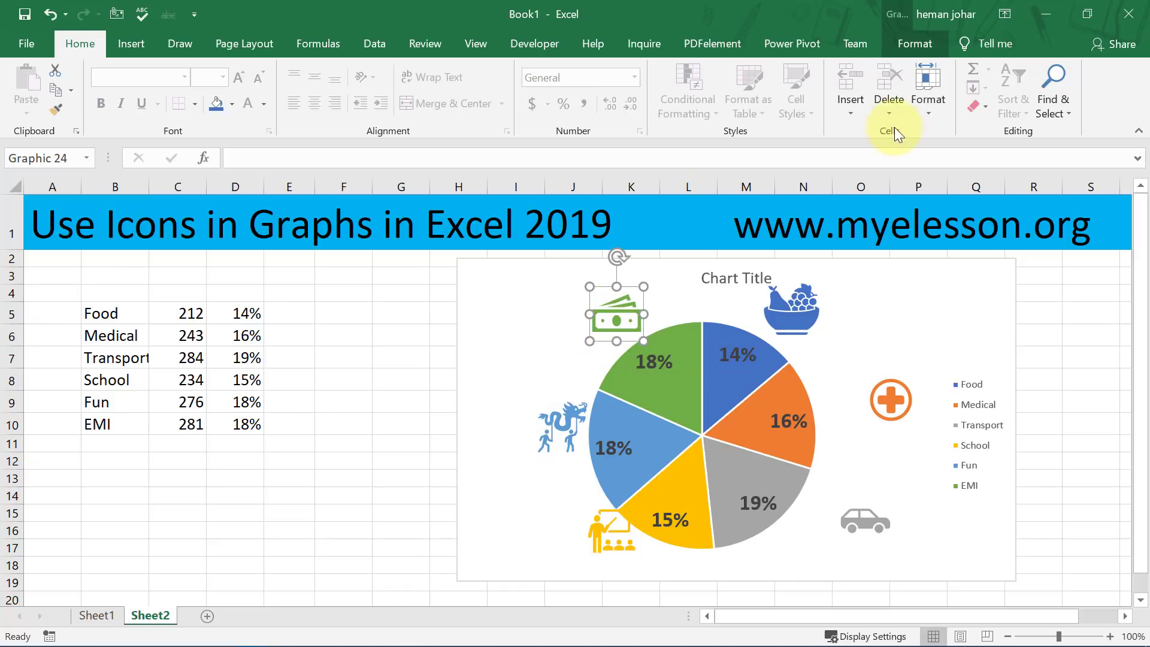
left_click(915, 44)
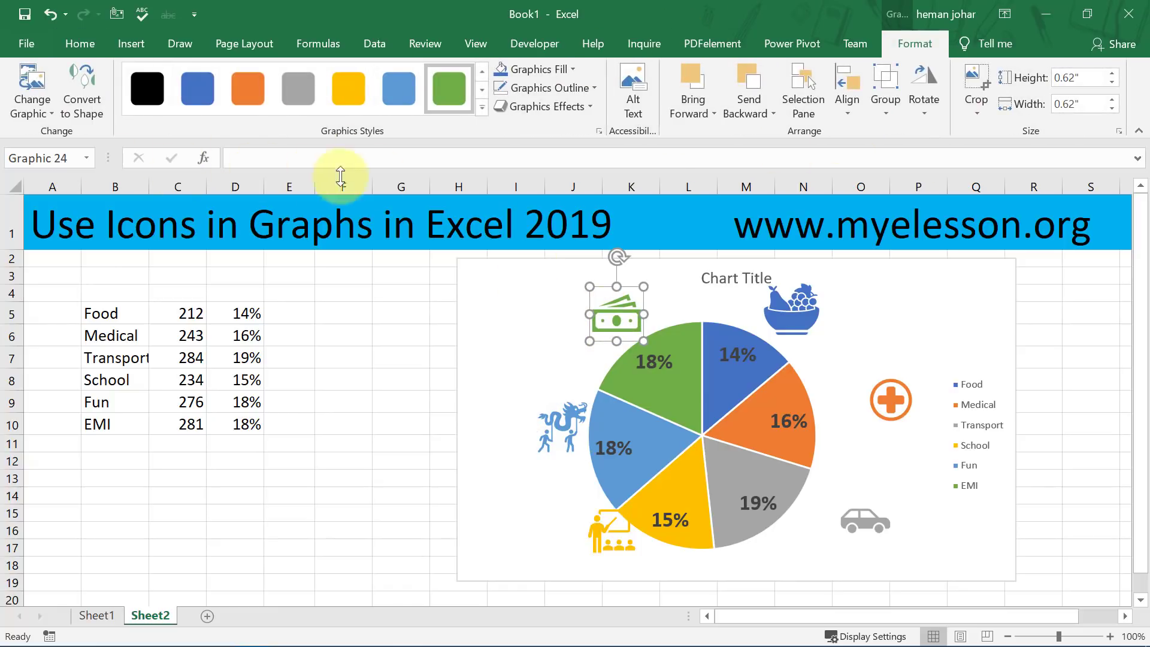
left_click(573, 71)
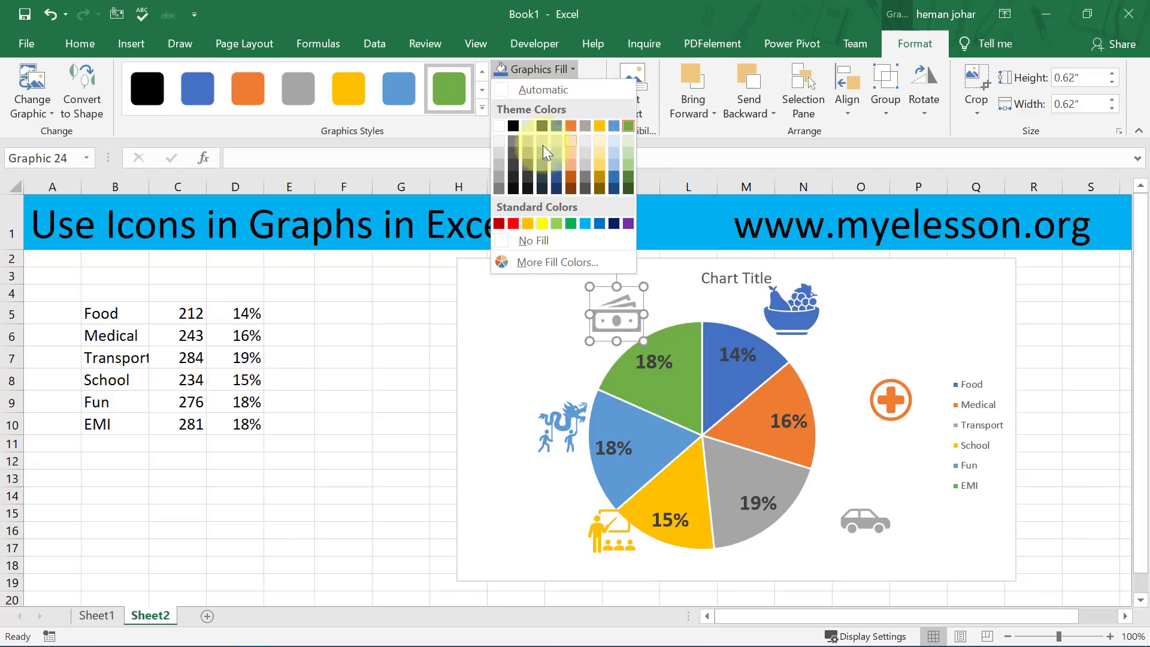
key("Escape")
left_click(593, 87)
left_click(595, 85)
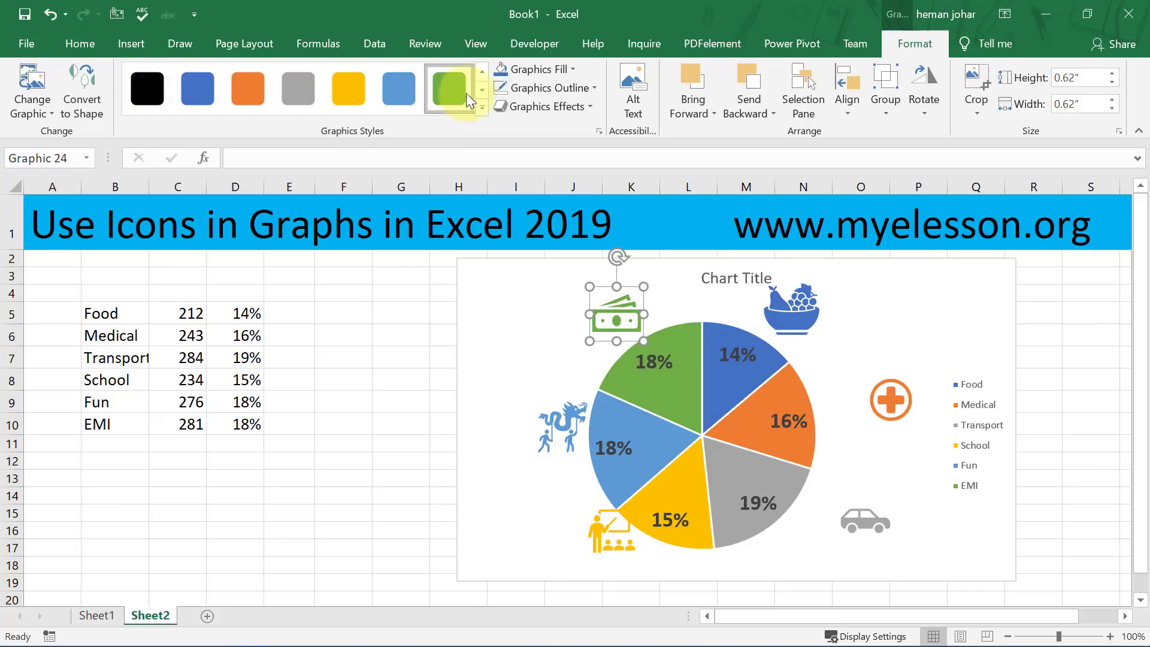
left_click(1050, 327)
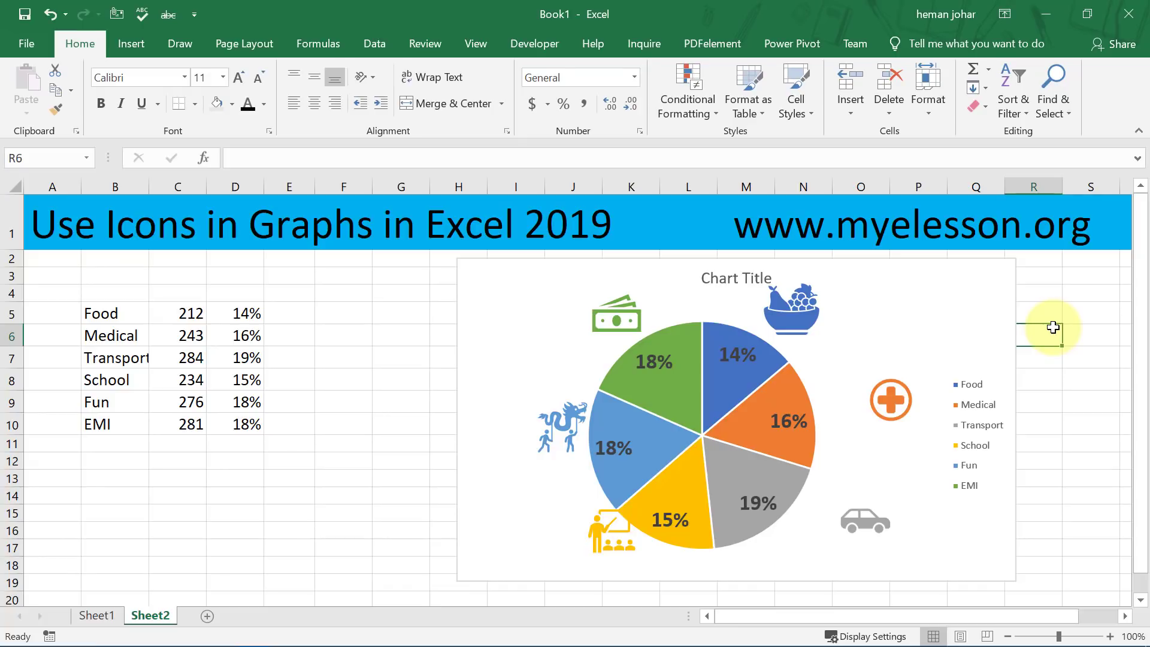
- Switch between Sheet1 and Sheet2, ending on Sheet1 with the icon doughnut chart
left_click(96, 615)
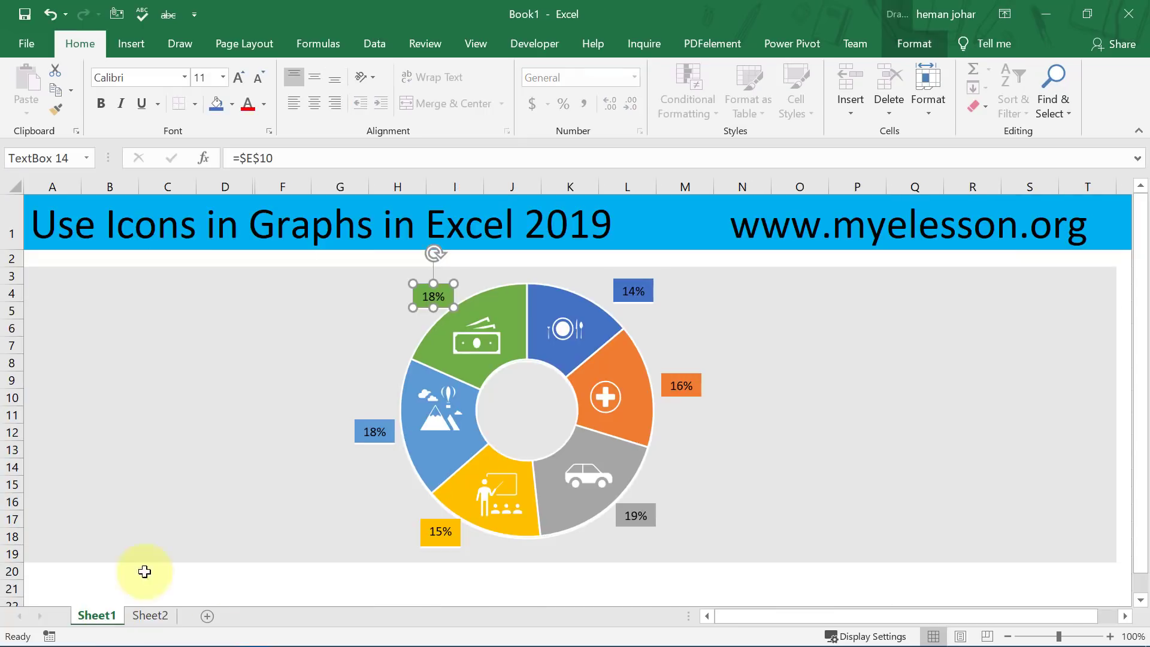
left_click(149, 615)
left_click(95, 617)
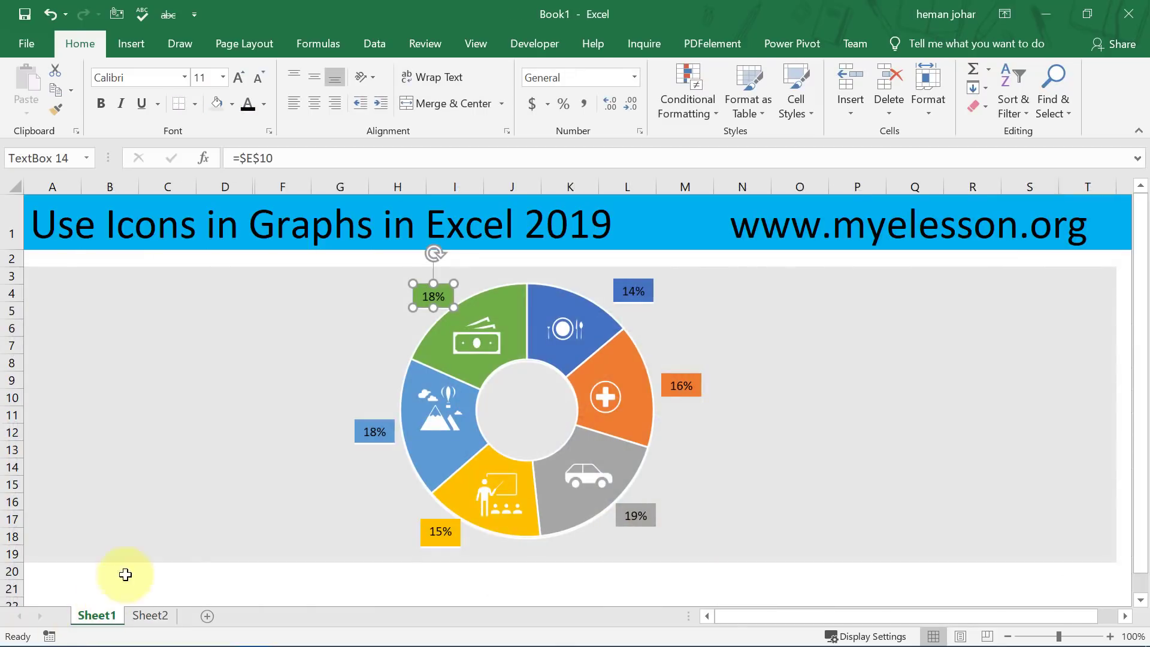